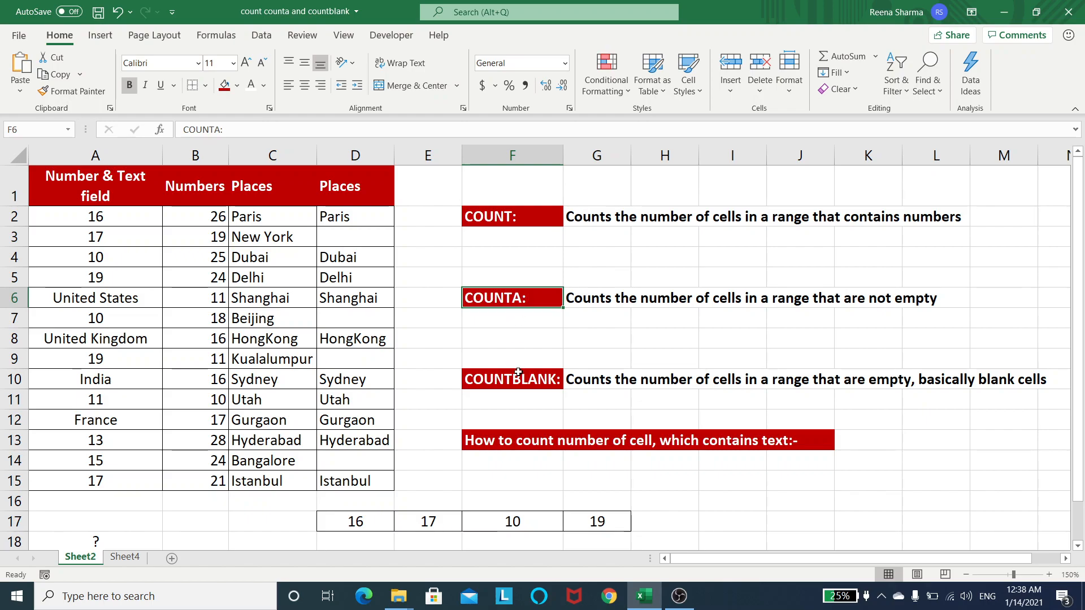
Enter a COUNT formula in F3 that counts the numeric cells in A2:A15.
{"action": "left_click", "coordinate": [515, 384]}
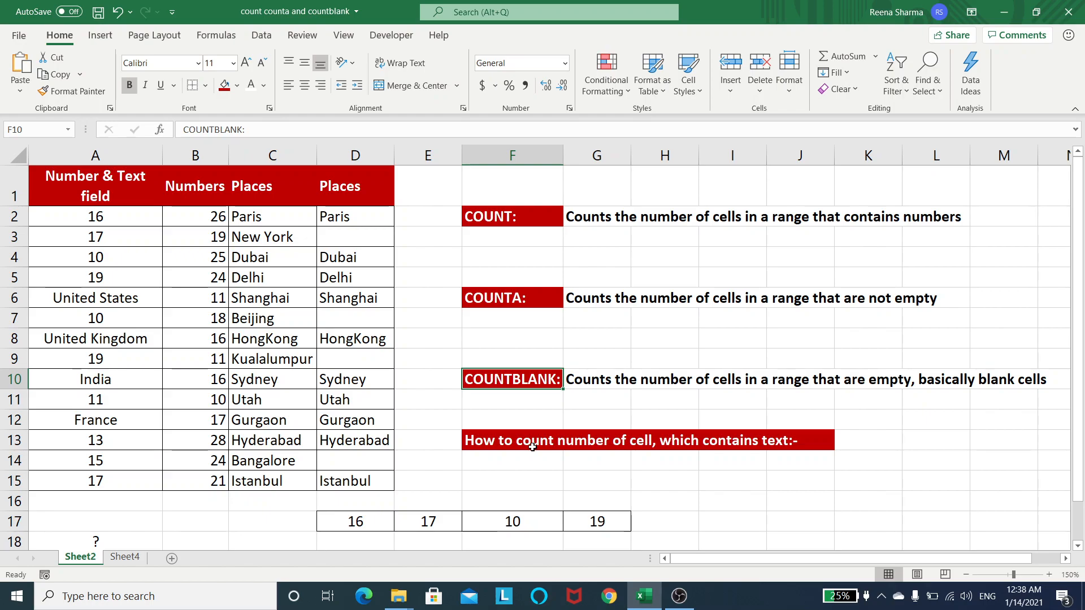
{"action": "left_click", "coordinate": [500, 246]}
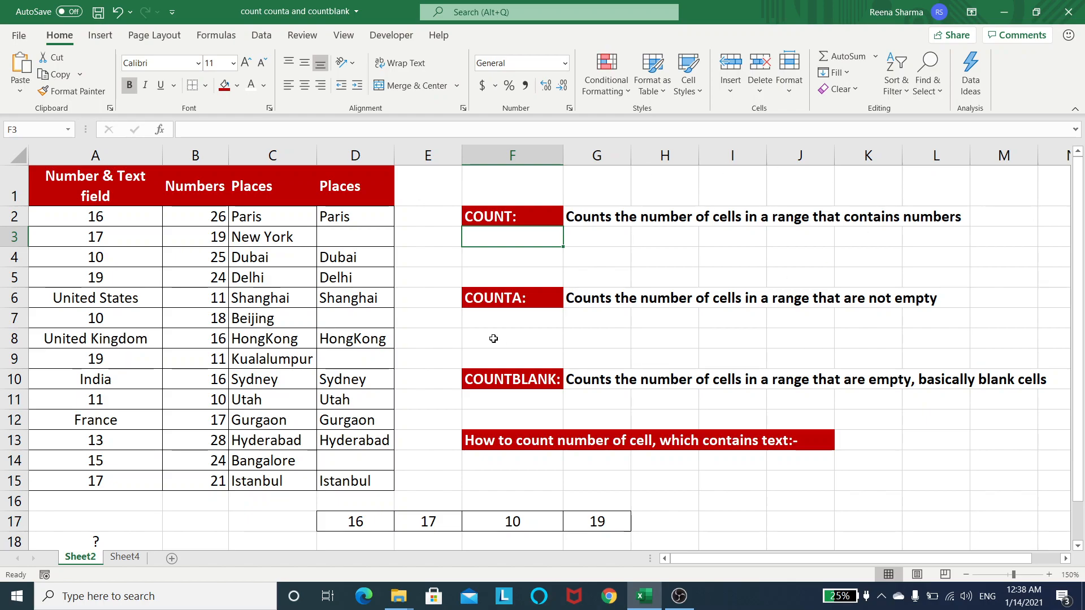
{"action": "type", "text": "="}
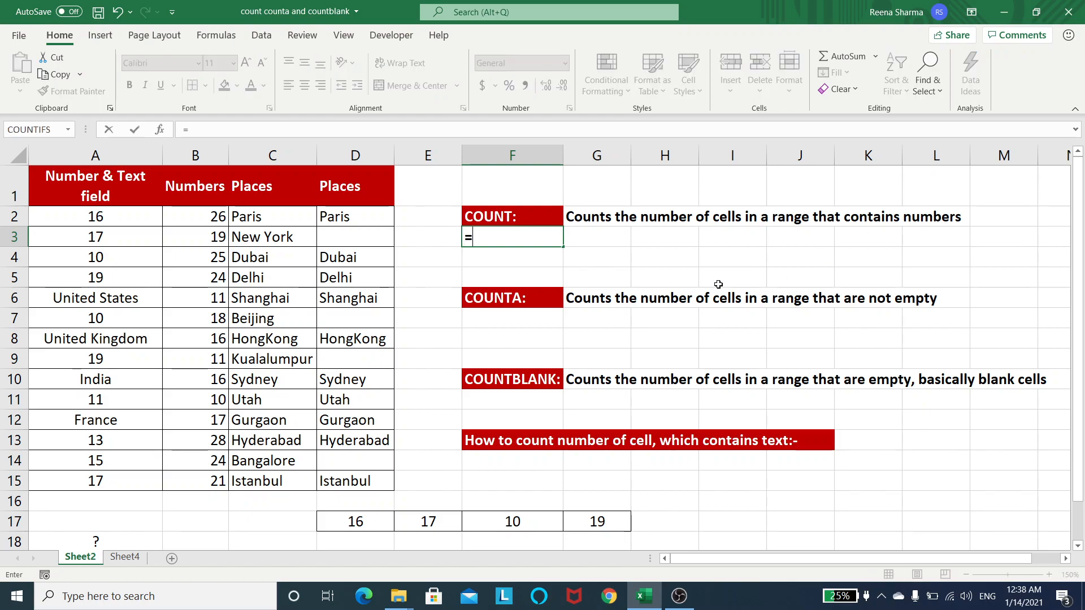
{"action": "type", "text": "count"}
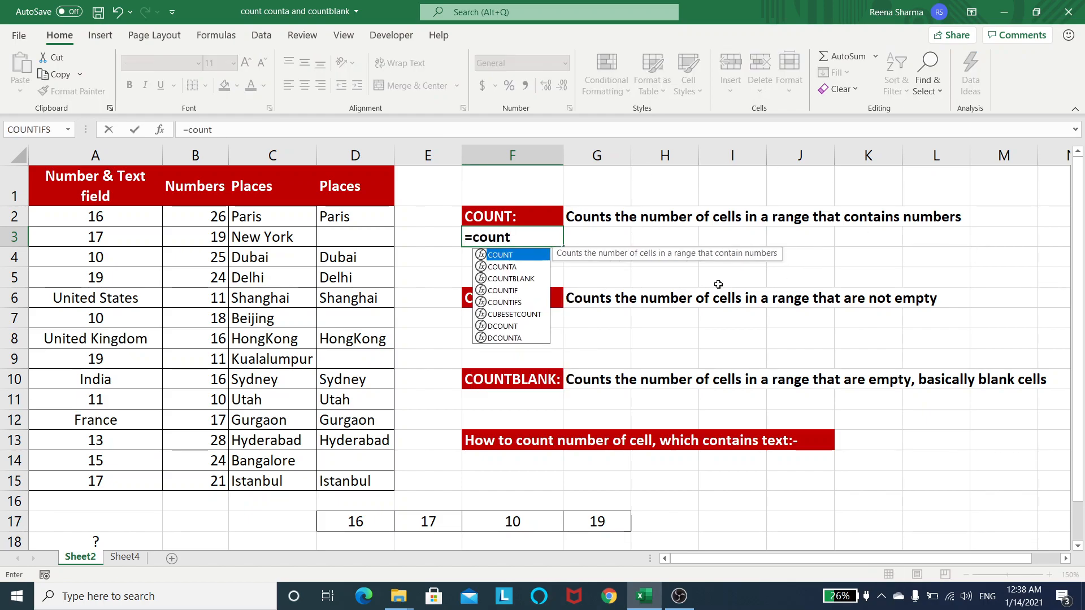
{"action": "key", "text": "Tab"}
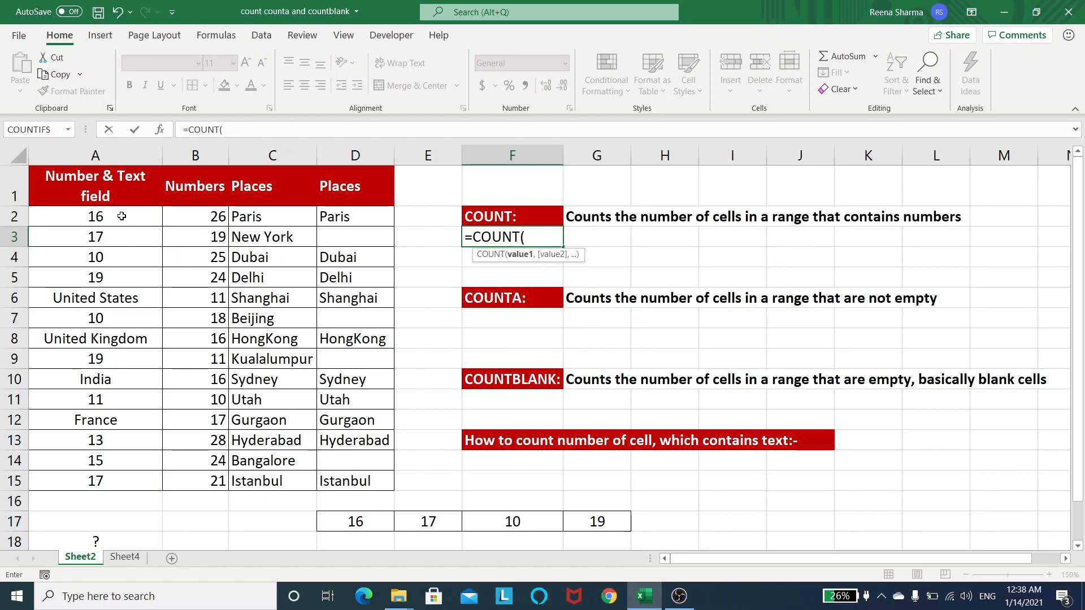
{"action": "left_click_drag", "start_coordinate": [122, 217], "coordinate": [98, 480]}
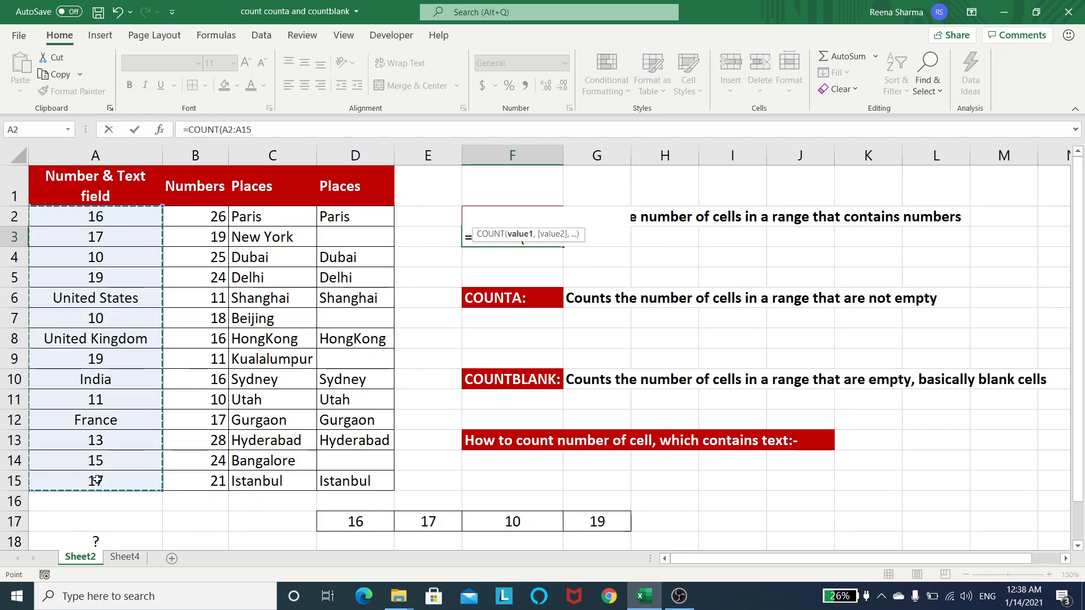
{"action": "type", "text": ")"}
{"action": "key", "text": "Return"}
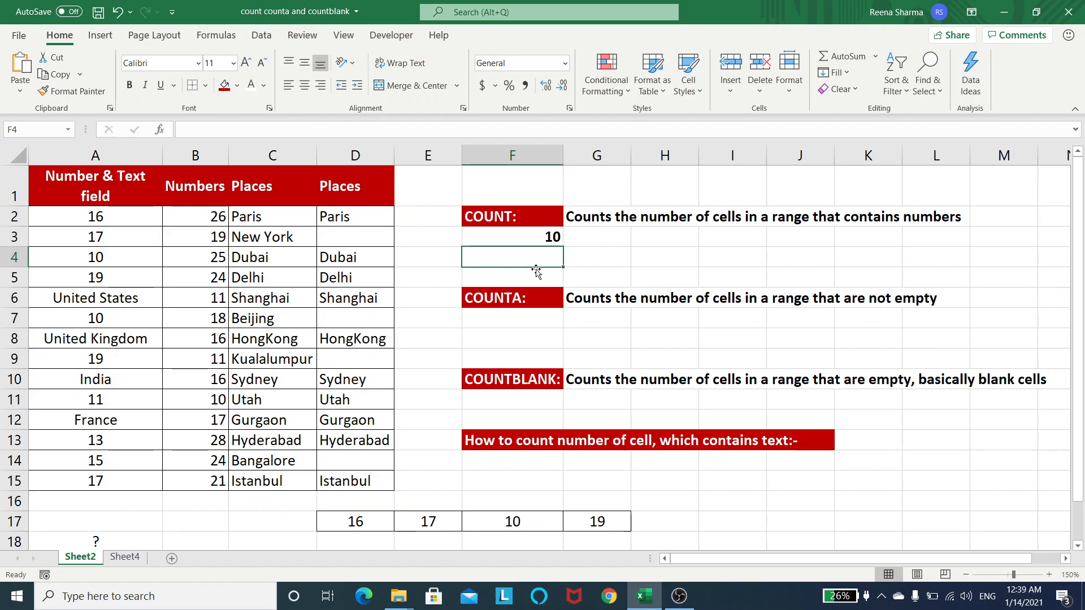
Compare the COUNT formula in F3 with the numeric entries in the Number & Text field column.
{"action": "left_click", "coordinate": [520, 240]}
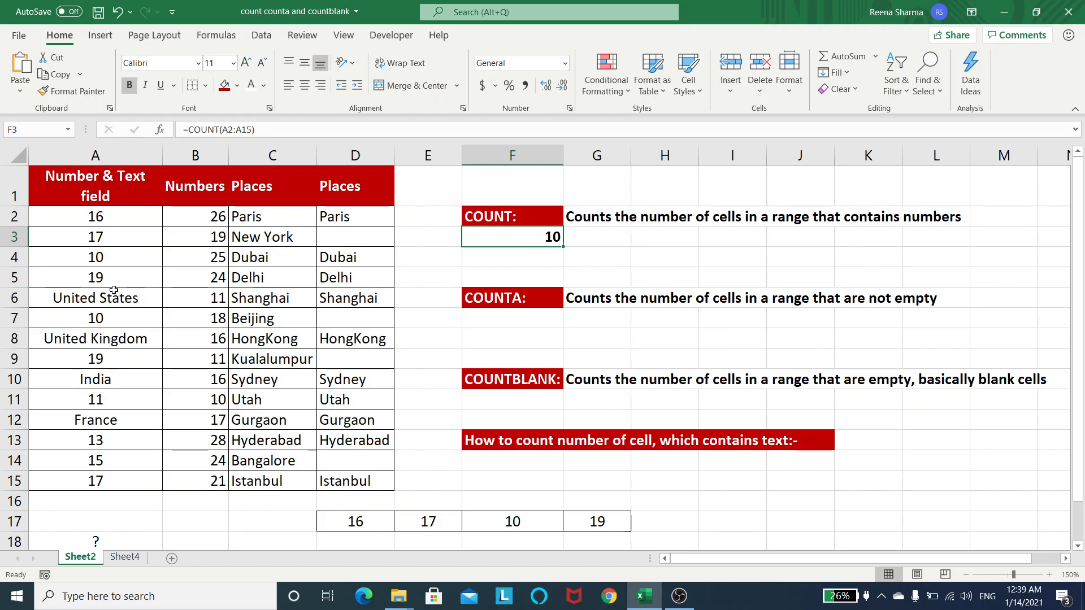
{"action": "left_click_drag", "start_coordinate": [84, 216], "coordinate": [85, 277]}
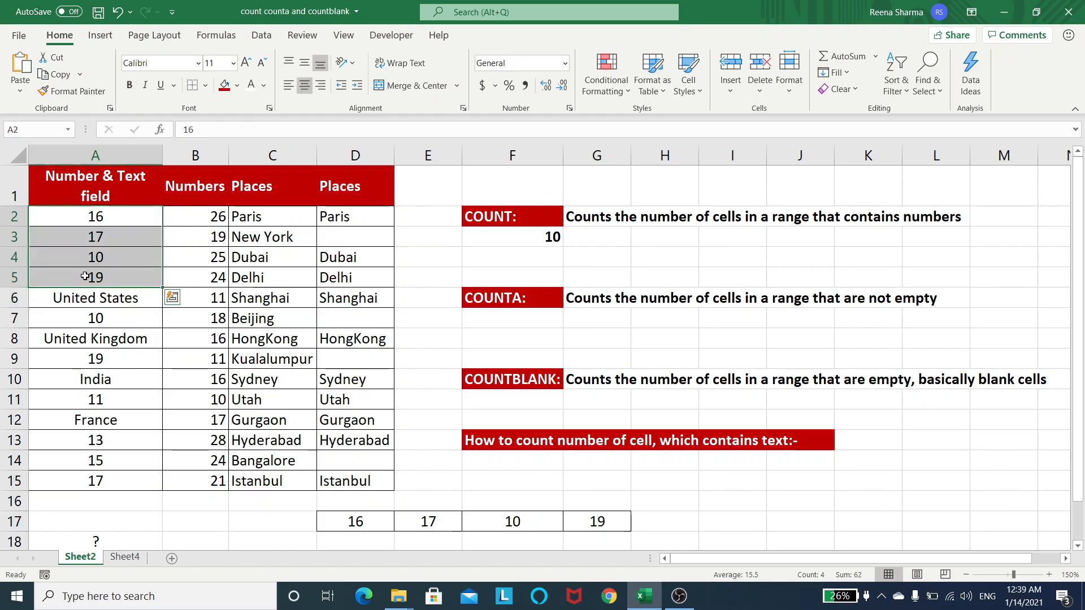
{"action": "left_click", "coordinate": [97, 316]}
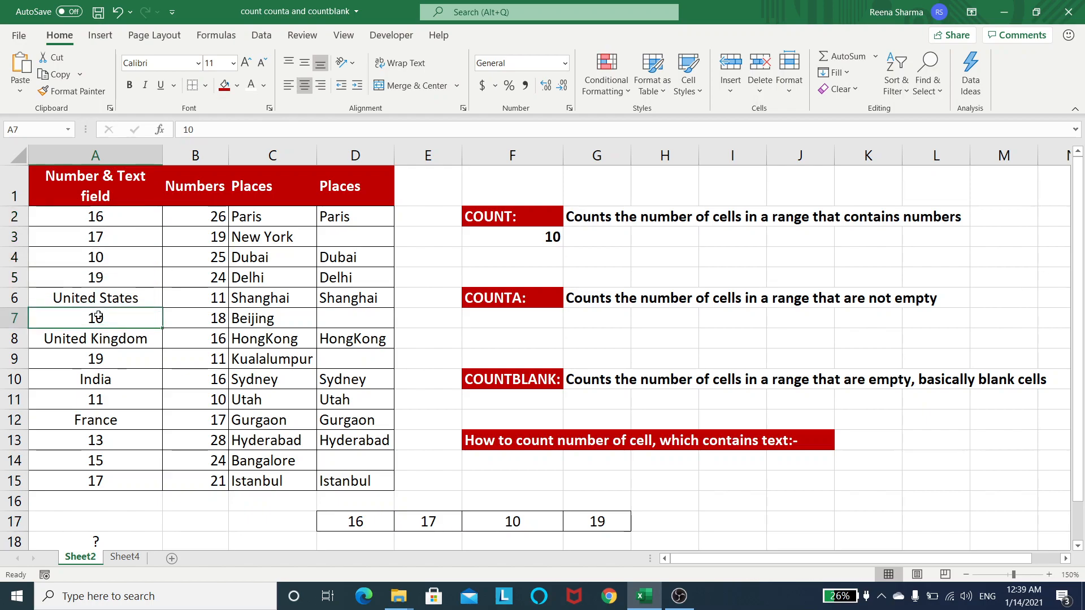
{"action": "left_click", "coordinate": [101, 363]}
{"action": "left_click", "coordinate": [100, 401]}
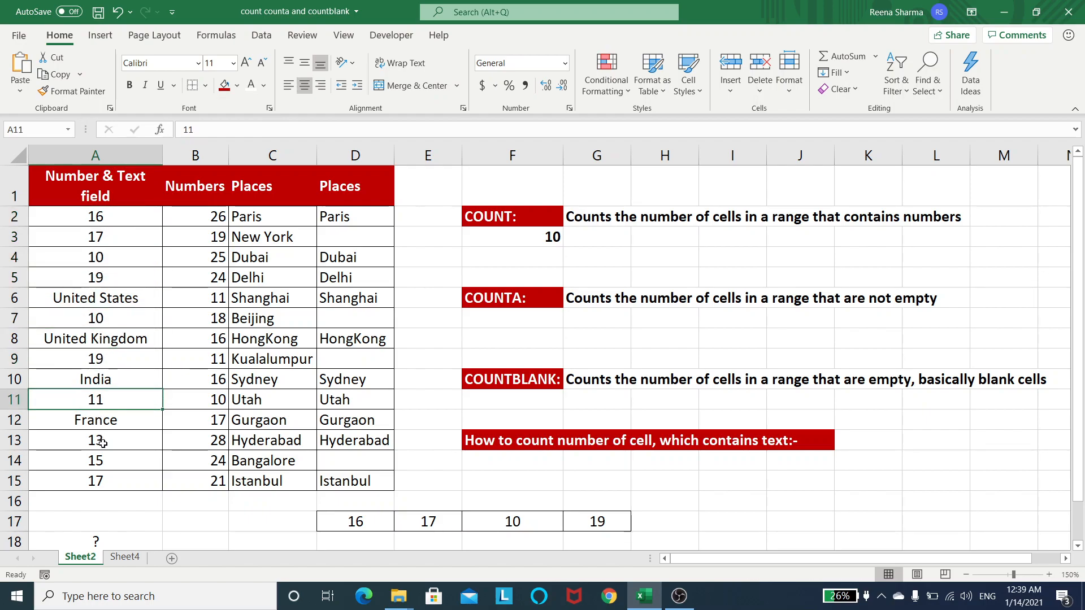
Enter a COUNT formula in G3 covering two separate ranges, A2:B15 and D17:G17.
{"action": "left_click", "coordinate": [585, 238]}
{"action": "type", "text": "=count"}
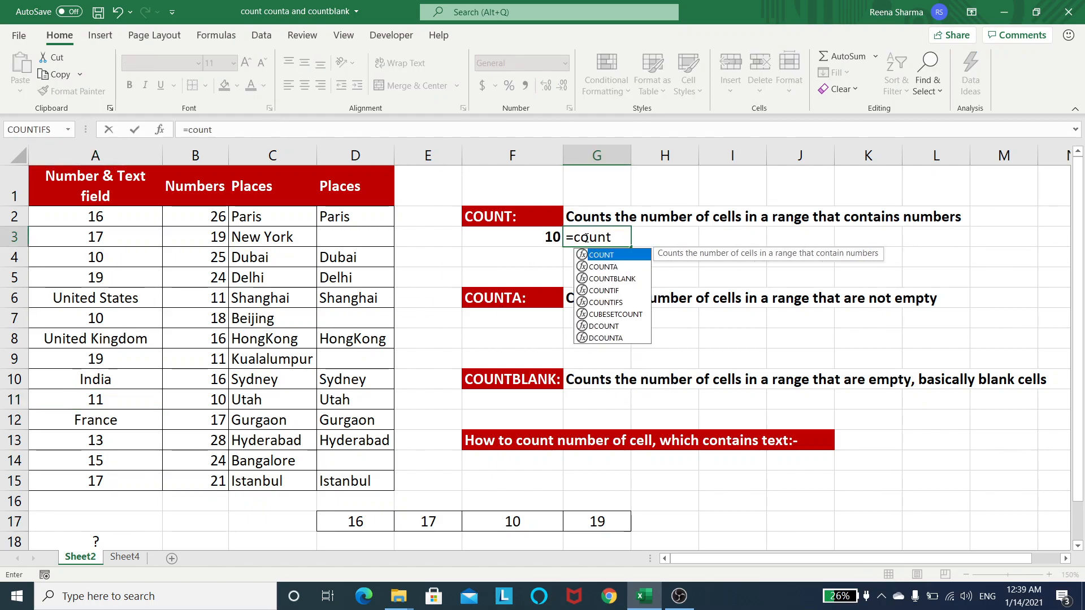
{"action": "key", "text": "Tab"}
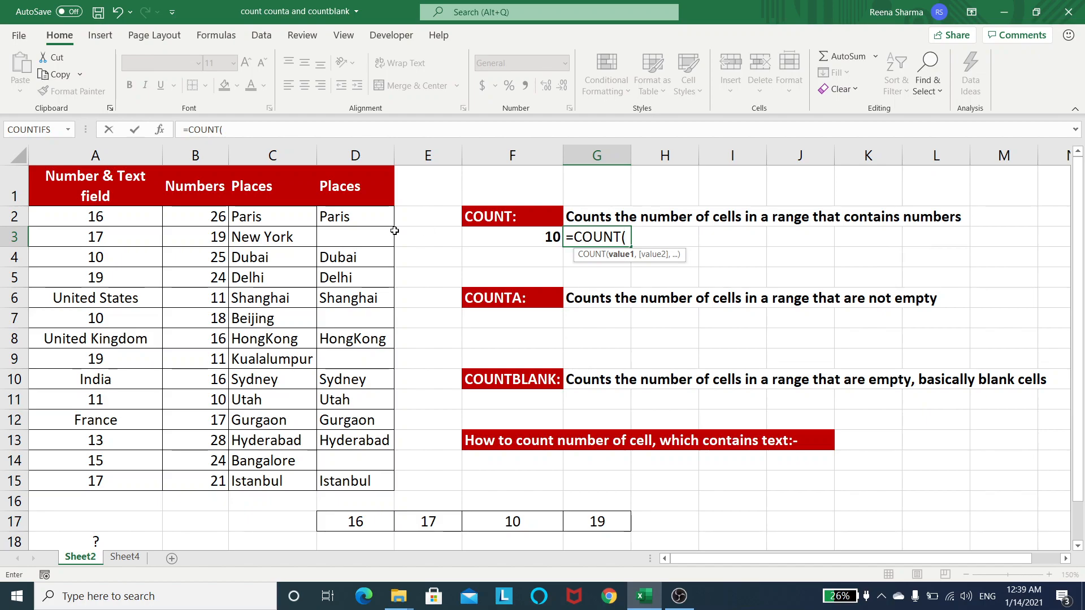
{"action": "left_click_drag", "start_coordinate": [126, 219], "coordinate": [194, 481]}
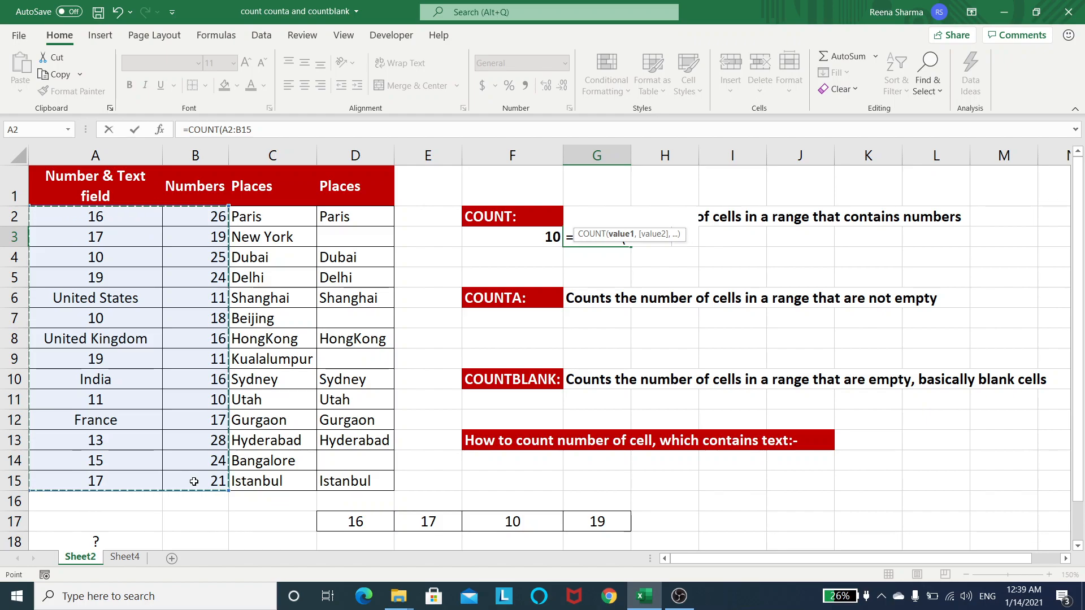
{"action": "type", "text": ","}
{"action": "left_click_drag", "start_coordinate": [372, 522], "coordinate": [601, 515]}
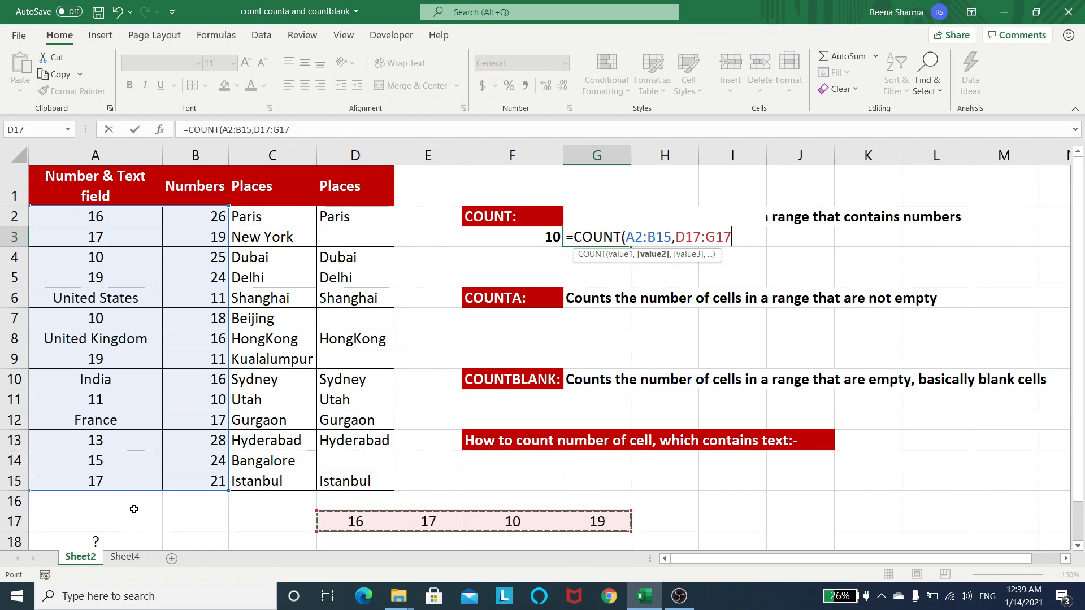
{"action": "type", "text": ")"}
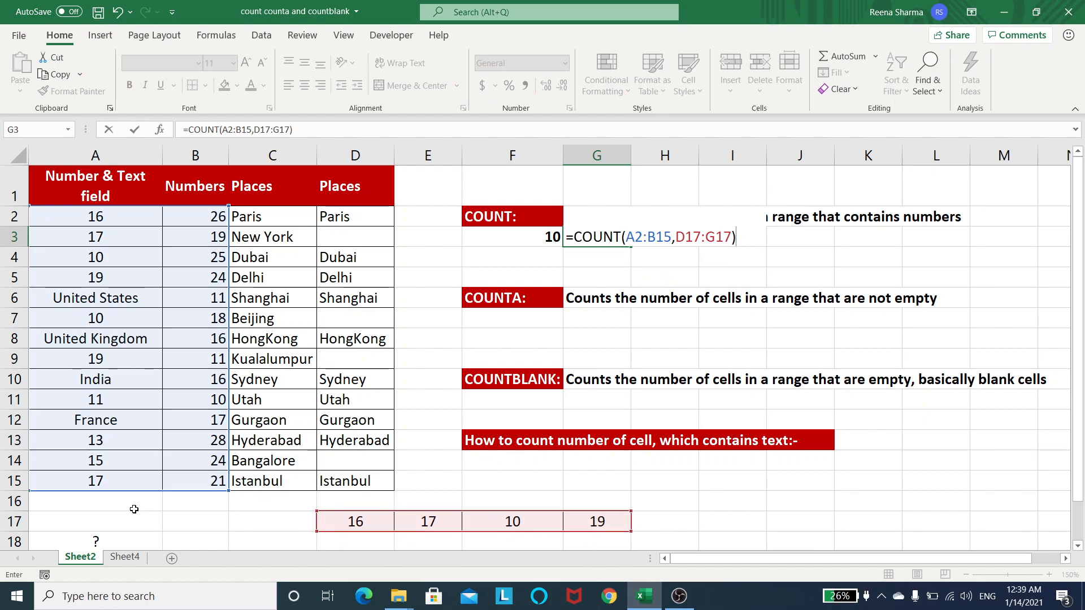
{"action": "key", "text": "Return"}
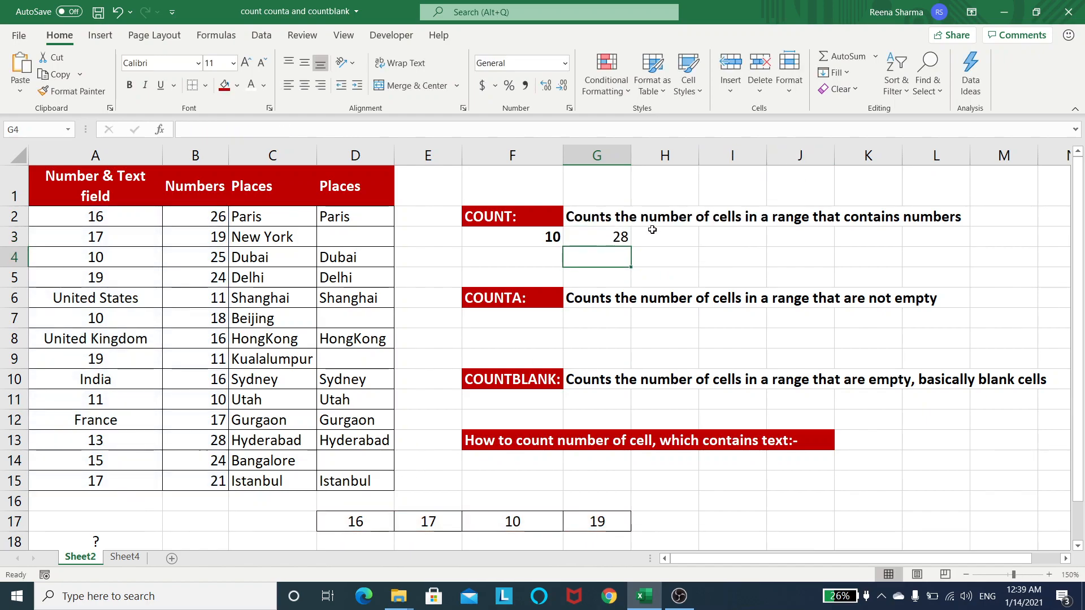
Check the formula in G3 by selecting the ranges B2:B15 and D17:G17 together.
{"action": "left_click", "coordinate": [608, 238]}
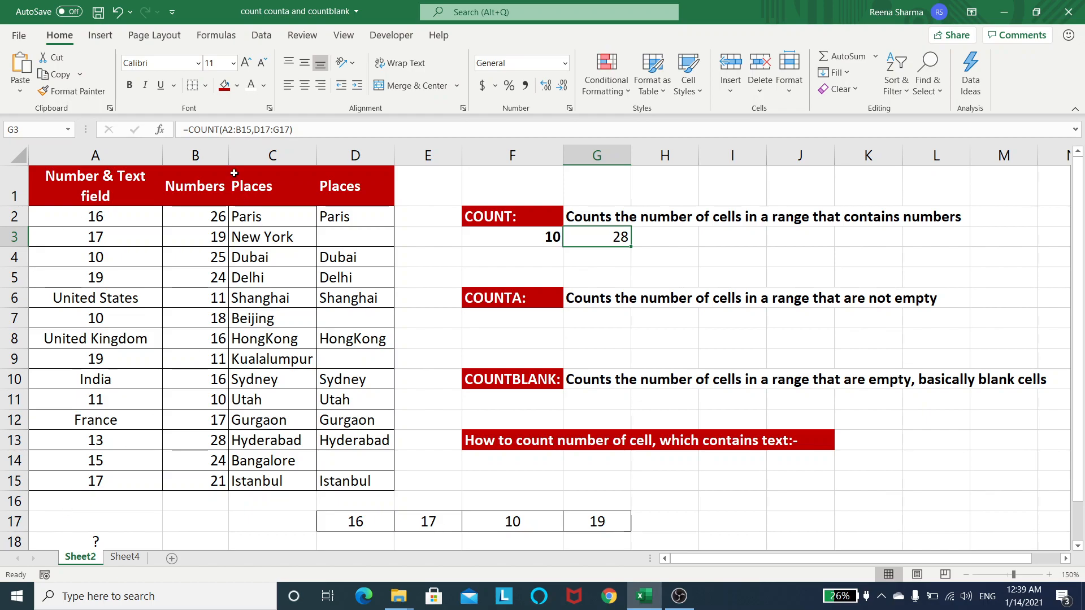
{"action": "left_click_drag", "start_coordinate": [211, 217], "coordinate": [208, 479]}
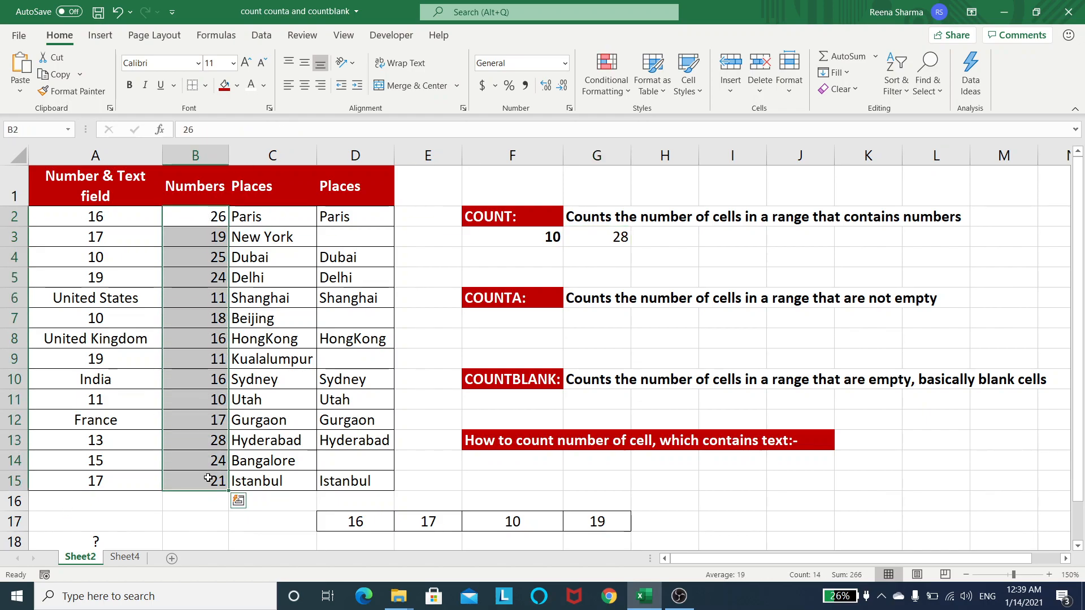
{"action": "left_click", "coordinate": [359, 521], "text": "ctrl"}
{"action": "key", "text": "ctrl+shift+Right"}
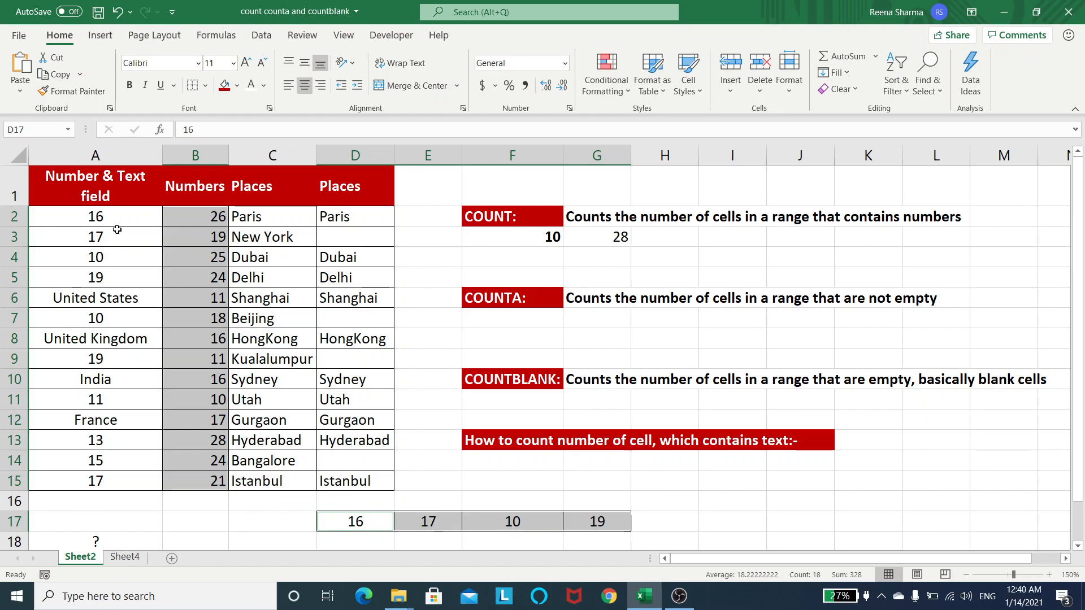
{"action": "left_click", "coordinate": [605, 234]}
Inspect the contents of cells A16, A17 and A18 below the table.
{"action": "left_click", "coordinate": [511, 333]}
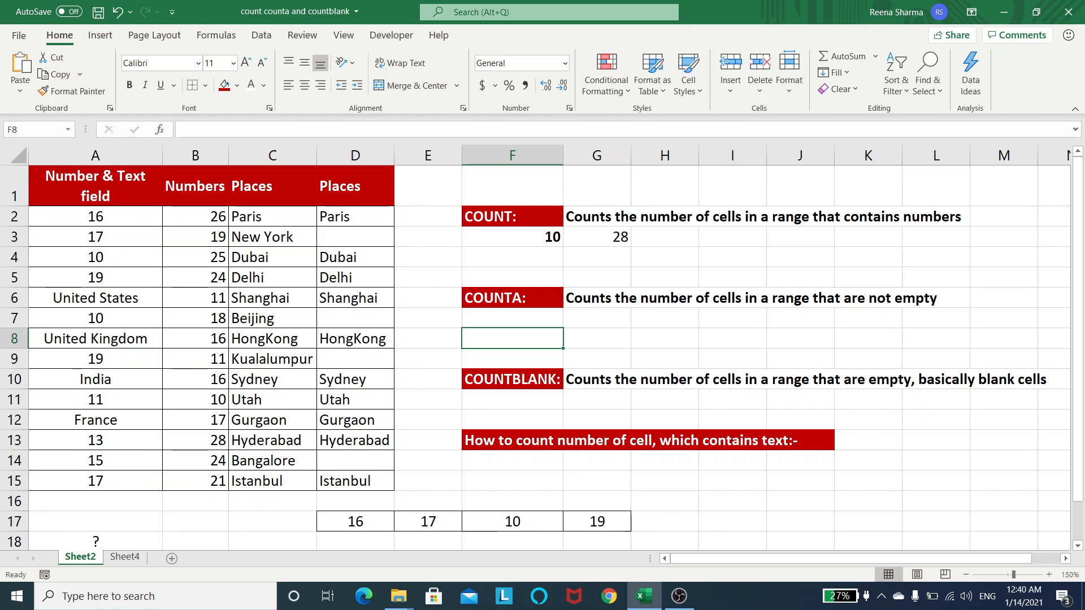
{"action": "left_click", "coordinate": [95, 505]}
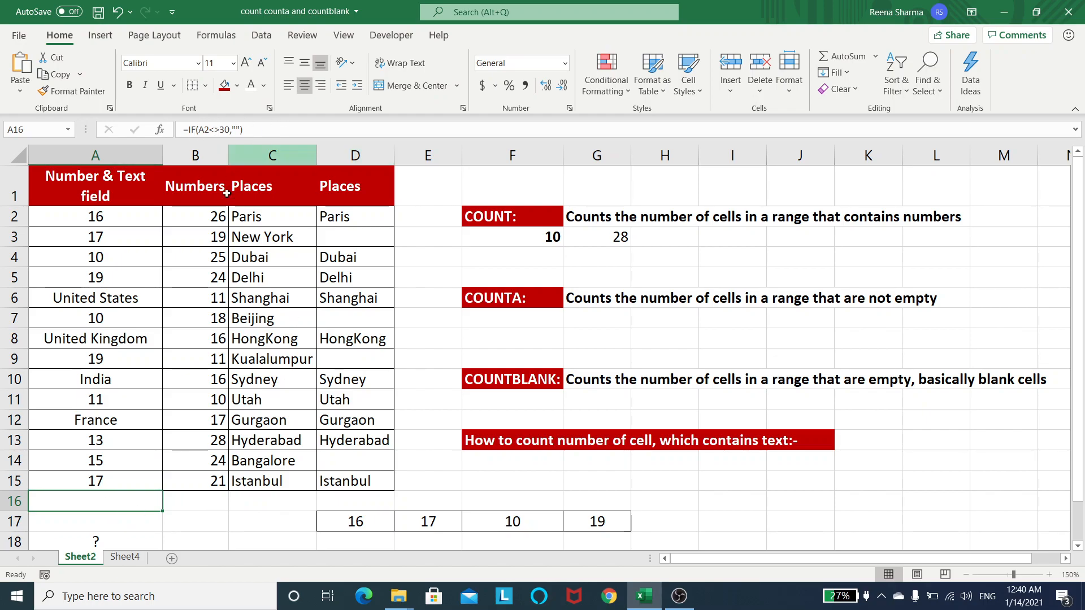
{"action": "left_click", "coordinate": [100, 523]}
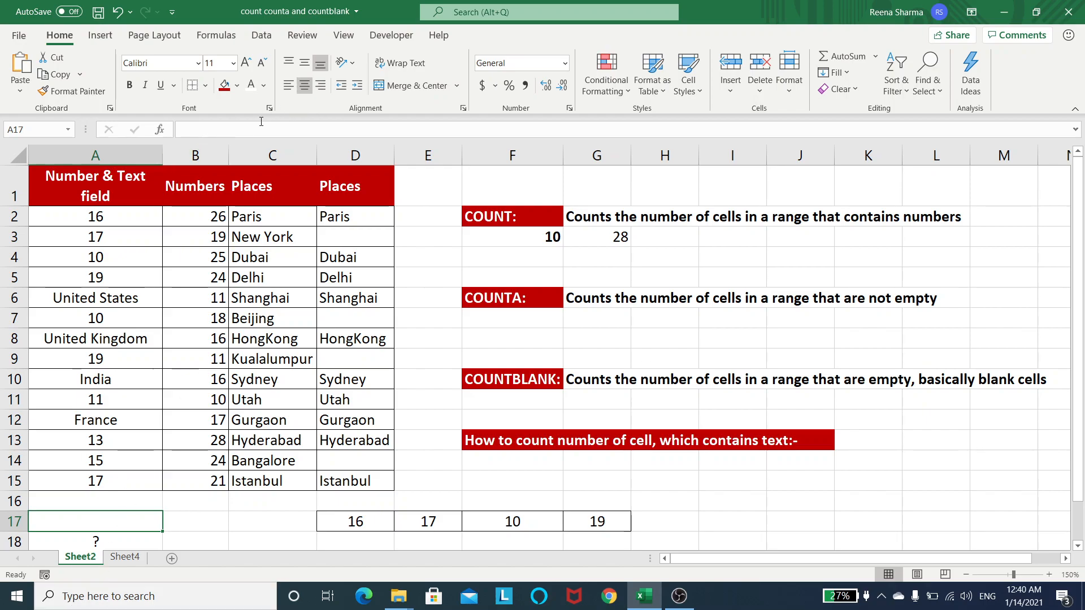
{"action": "double_click", "coordinate": [124, 525]}
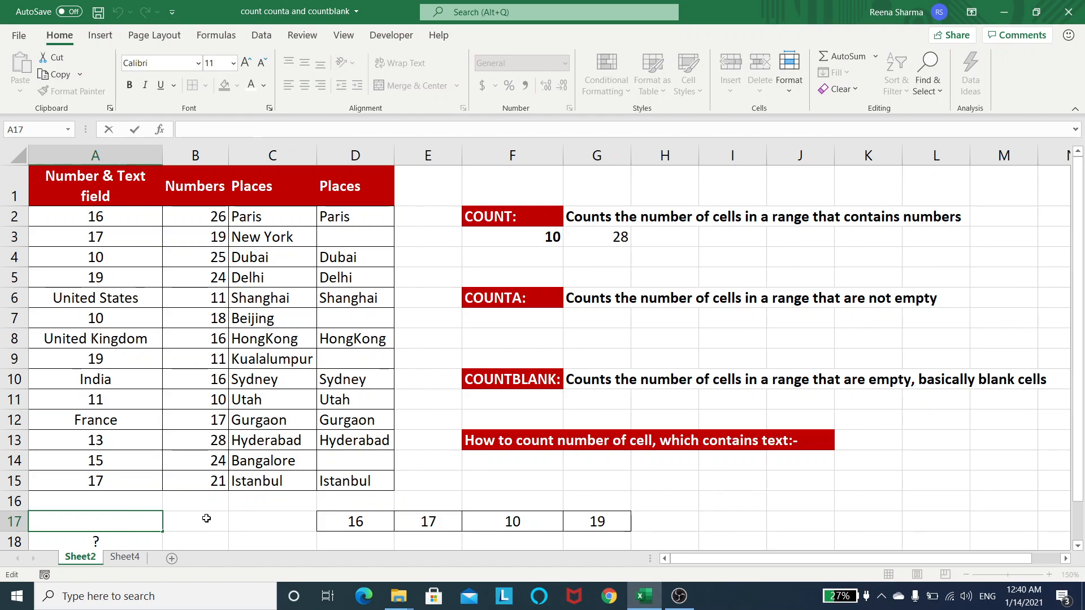
{"action": "key", "text": "Escape"}
{"action": "key", "text": "Down"}
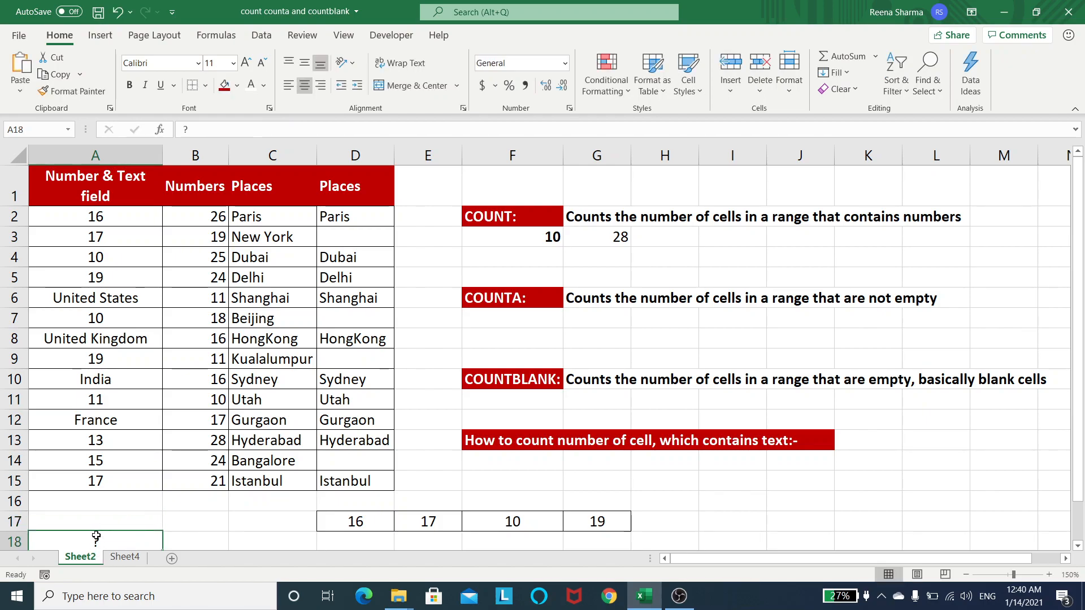
Enter a COUNTA formula in F8 that counts the non-empty cells in A2:A18.
{"action": "left_click", "coordinate": [535, 332]}
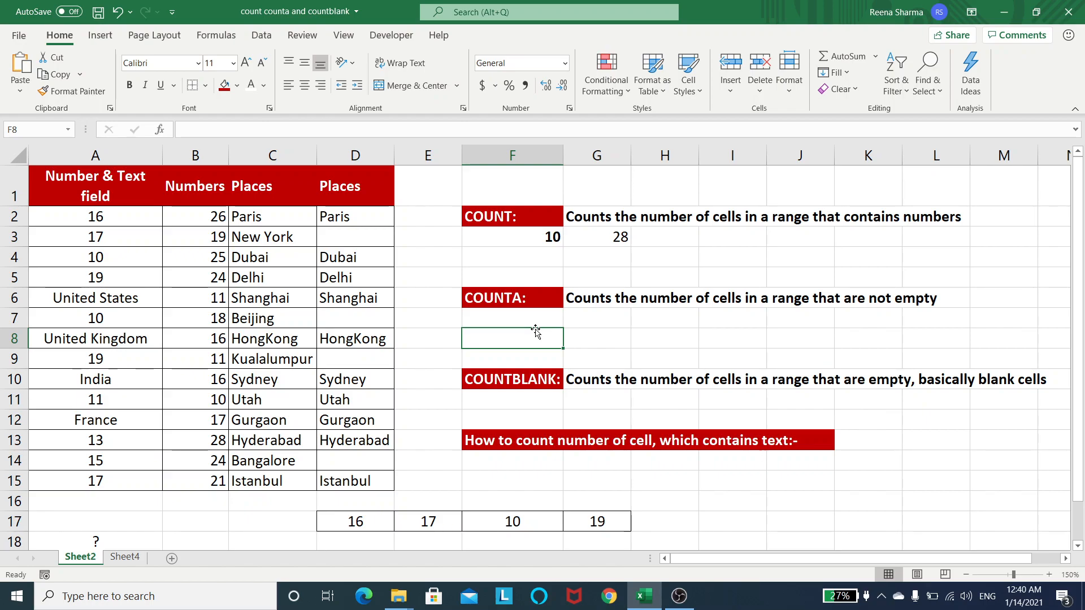
{"action": "type", "text": "=count"}
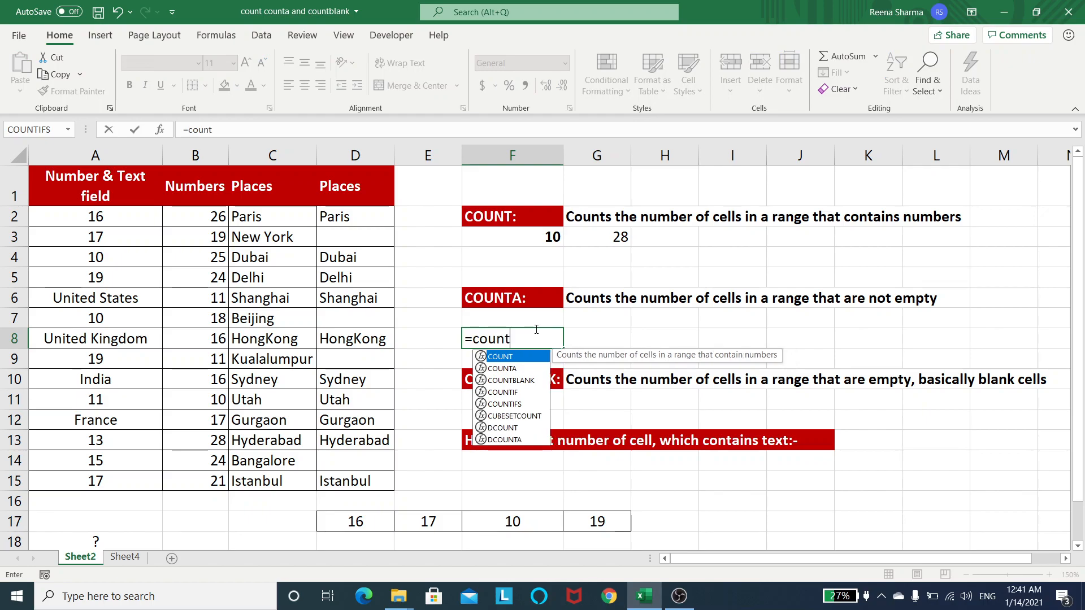
{"action": "key", "text": "Down"}
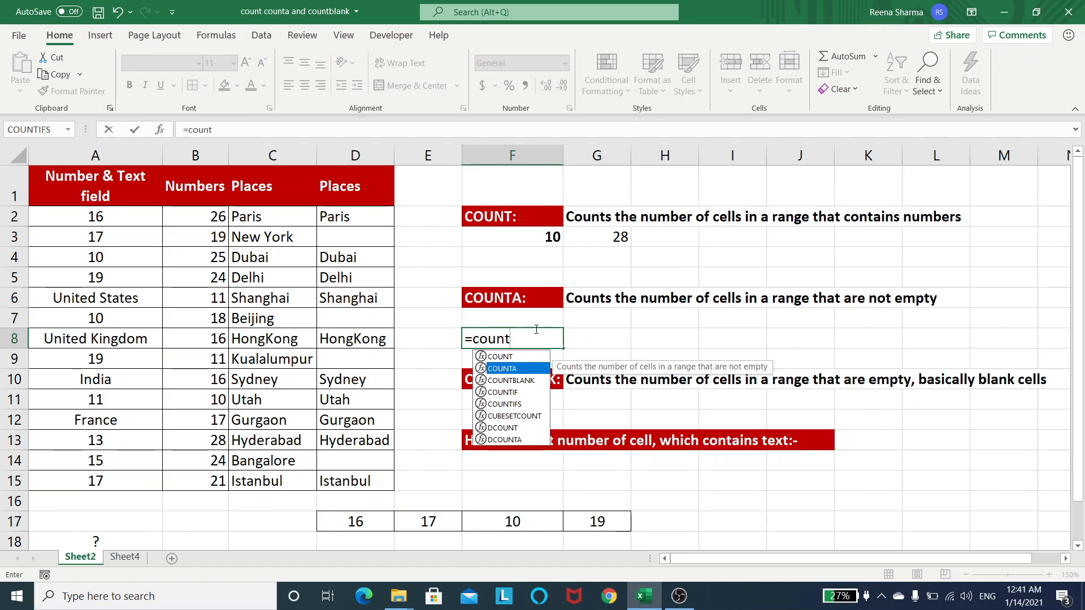
{"action": "key", "text": "Tab"}
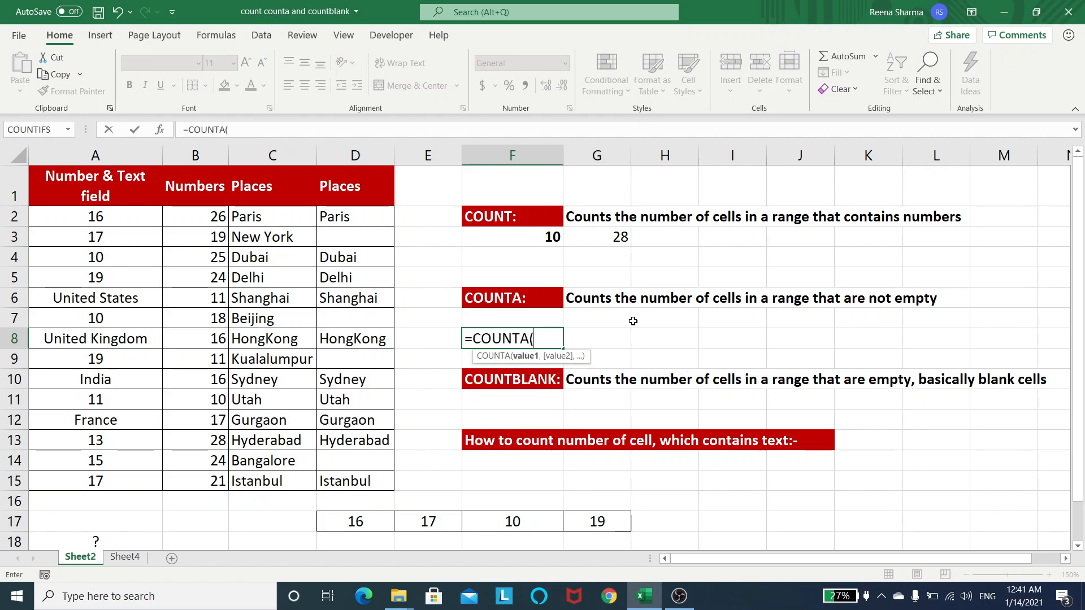
{"action": "left_click", "coordinate": [120, 215]}
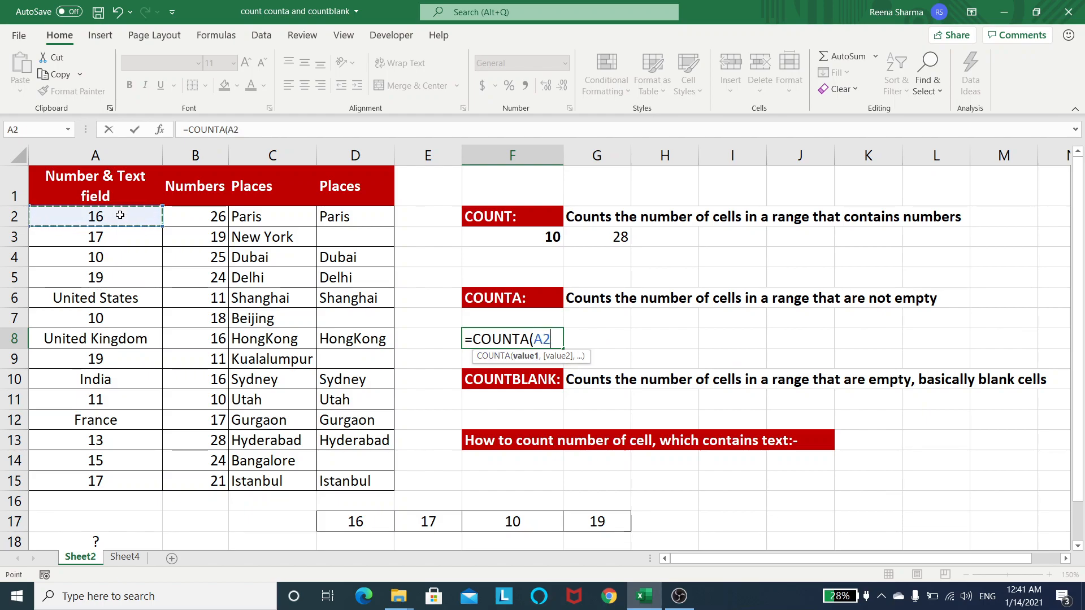
{"action": "key", "text": "ctrl+shift+Down"}
{"action": "key", "text": "ctrl+shift+Down"}
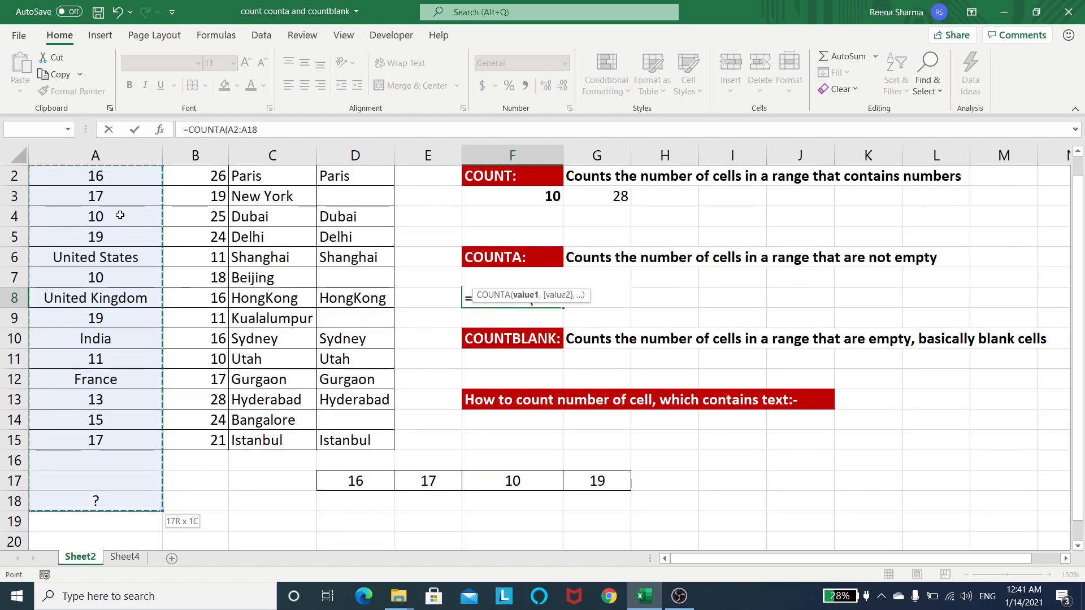
{"action": "type", "text": ")"}
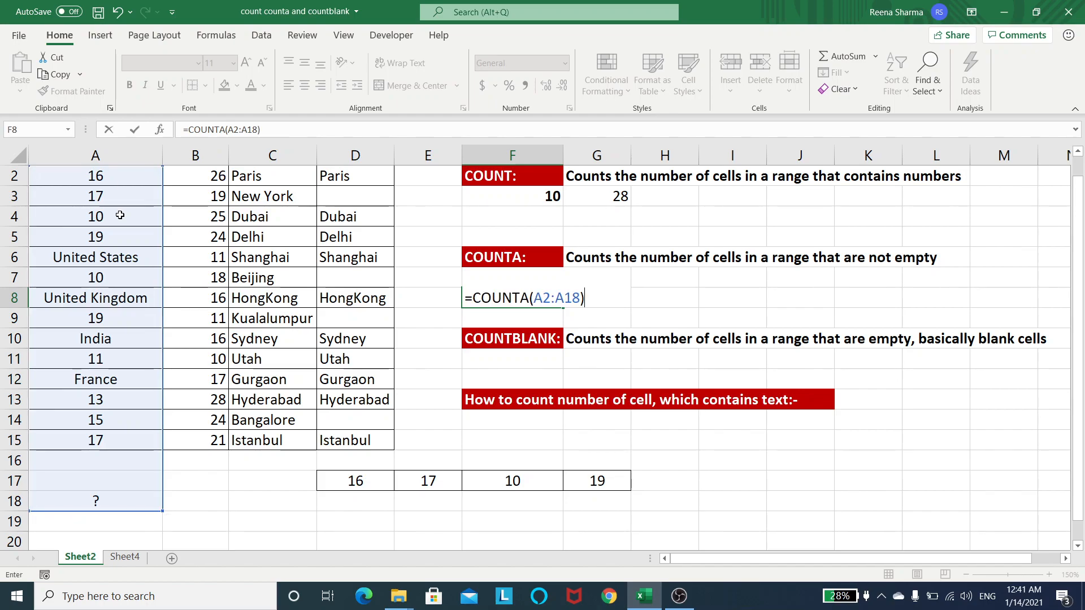
{"action": "key", "text": "Return"}
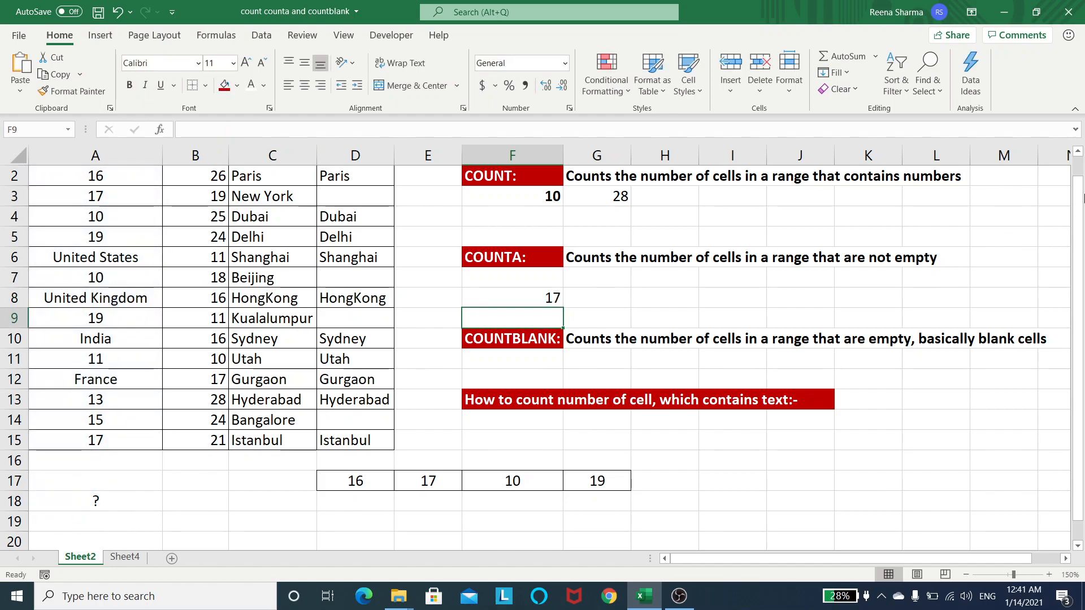
Select A2:A15 and extend the selection through A18 to check the range counted by COUNTA.
{"action": "scroll", "coordinate": [1081, 169], "scroll_direction": "up", "scroll_amount": 1}
{"action": "left_click_drag", "start_coordinate": [113, 218], "coordinate": [93, 482]}
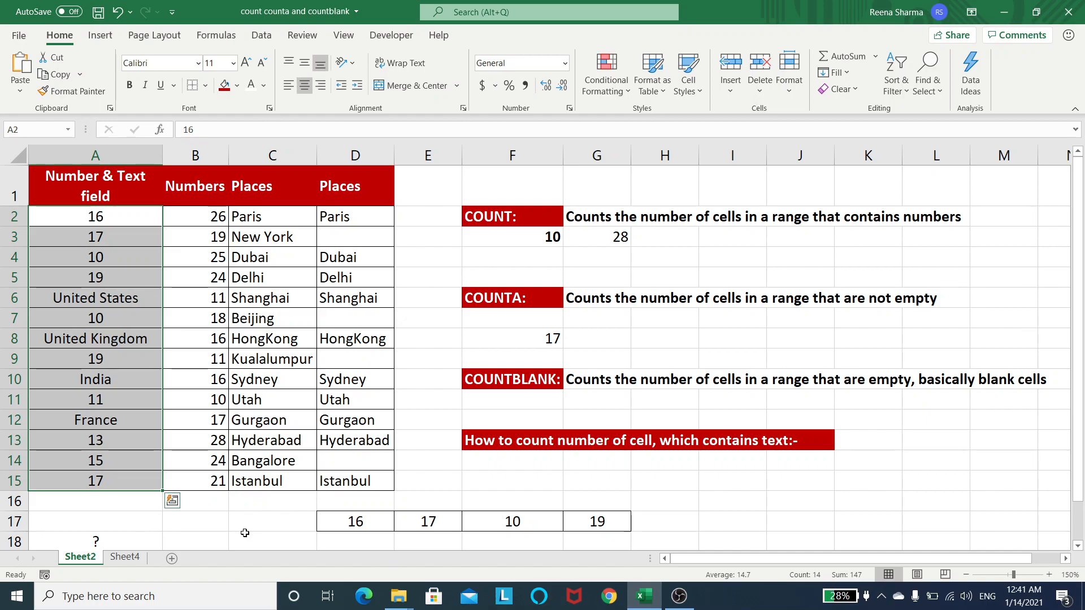
{"action": "key", "text": "shift+Down"}
{"action": "key", "text": "shift+Down"}
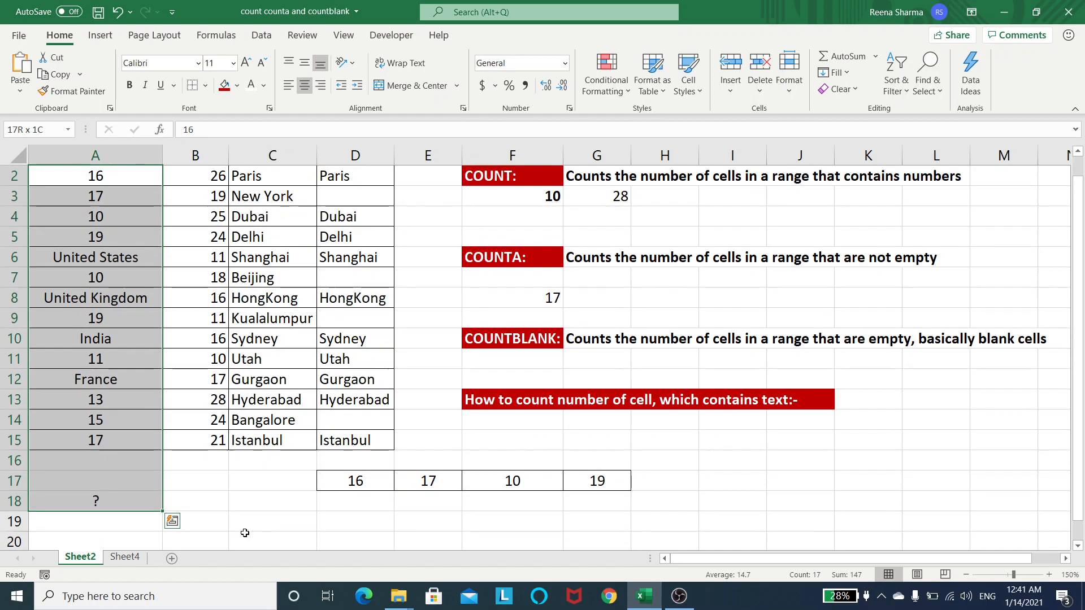
Enter a COUNTBLANK formula in F11 that counts the empty cells in D2:D15.
{"action": "key", "text": "Up"}
{"action": "key", "text": "Down"}
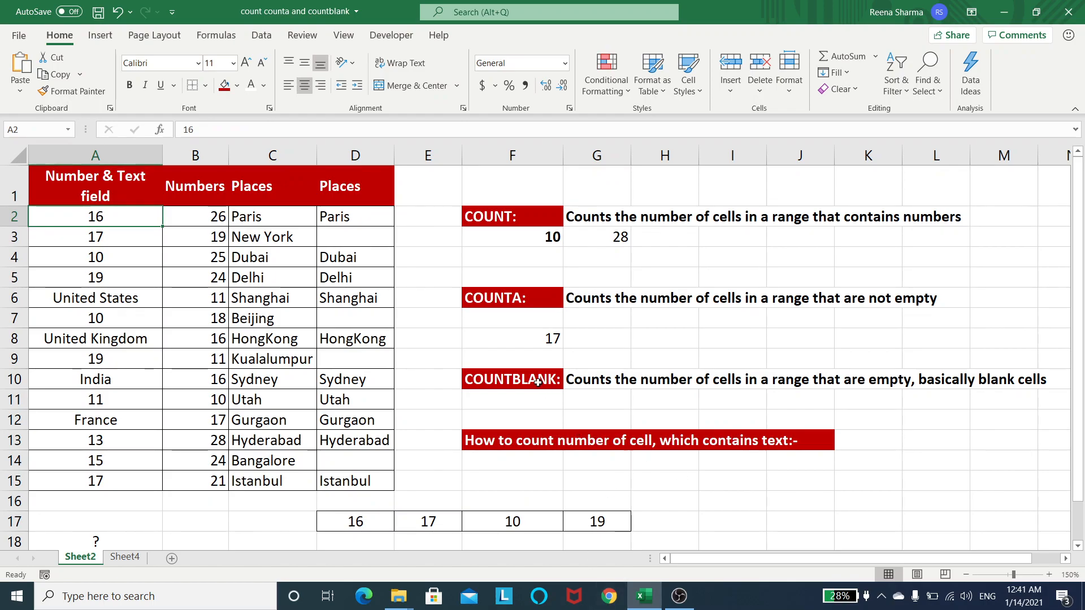
{"action": "scroll", "coordinate": [496, 403], "scroll_direction": "up", "scroll_amount": 1, "text": "ctrl"}
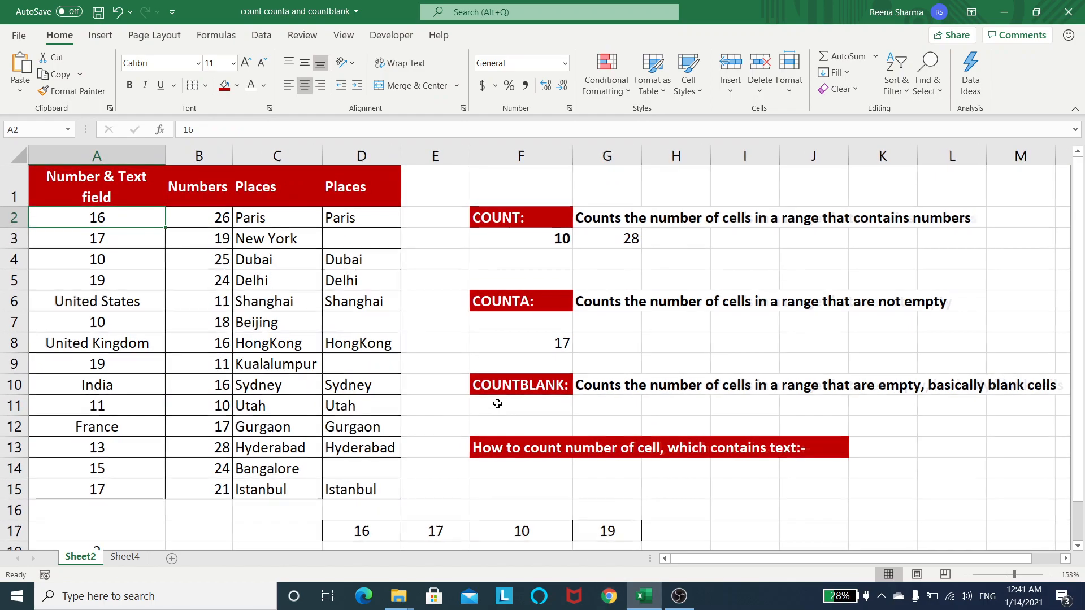
{"action": "left_click", "coordinate": [539, 411]}
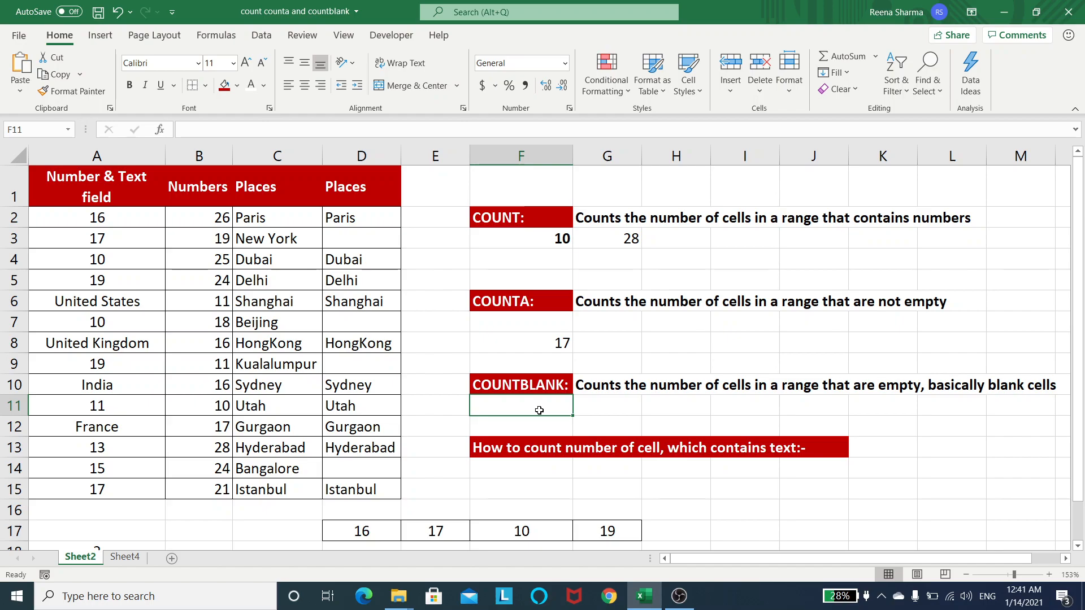
{"action": "type", "text": "=cp"}
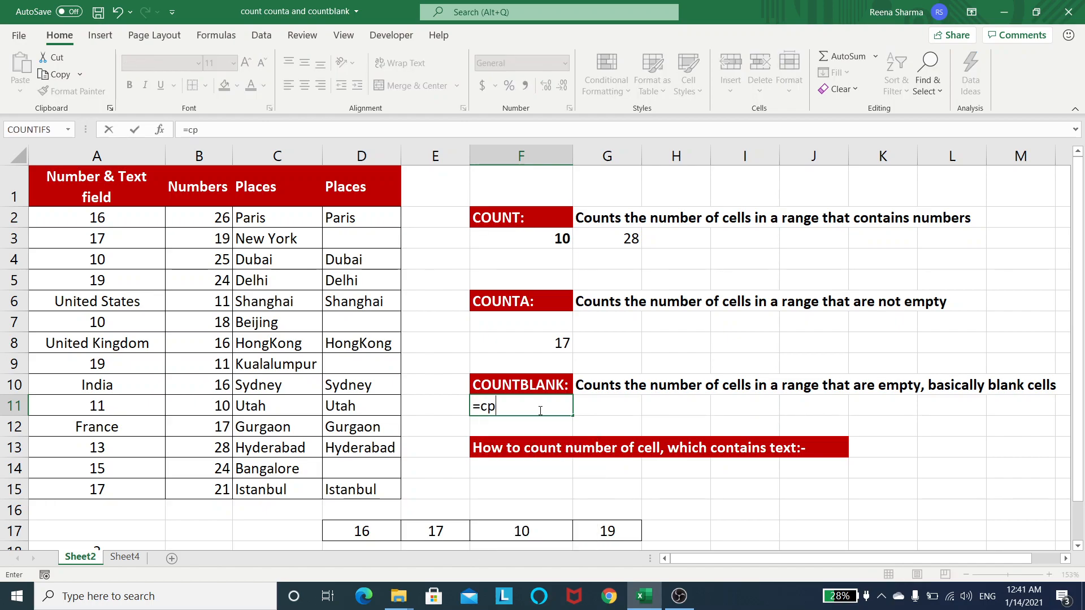
{"action": "key", "text": "BackSpace"}
{"action": "type", "text": "ount"}
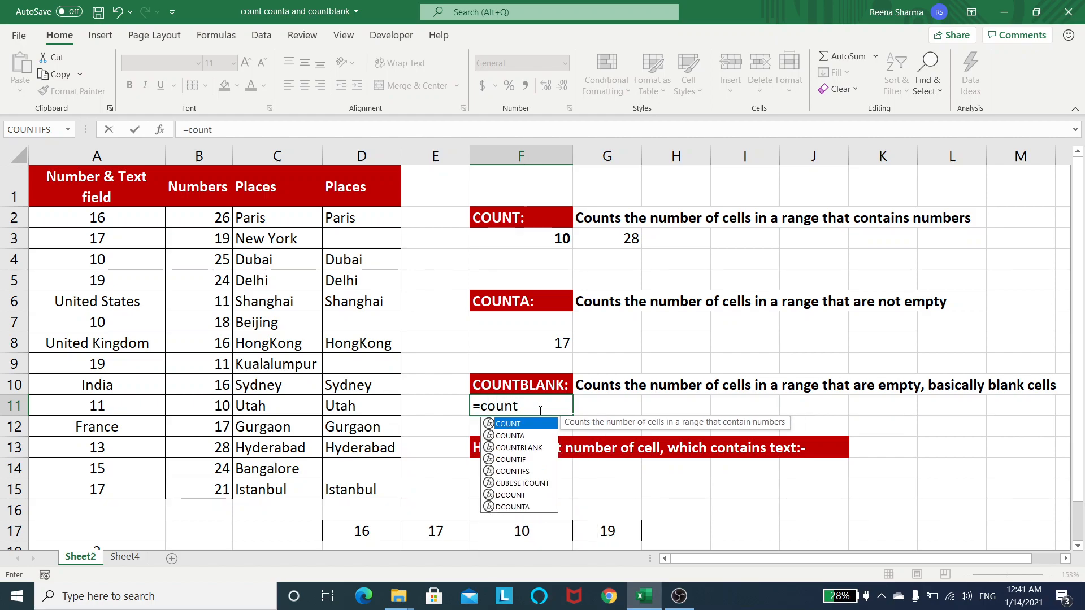
{"action": "key", "text": "Down"}
{"action": "key", "text": "Down"}
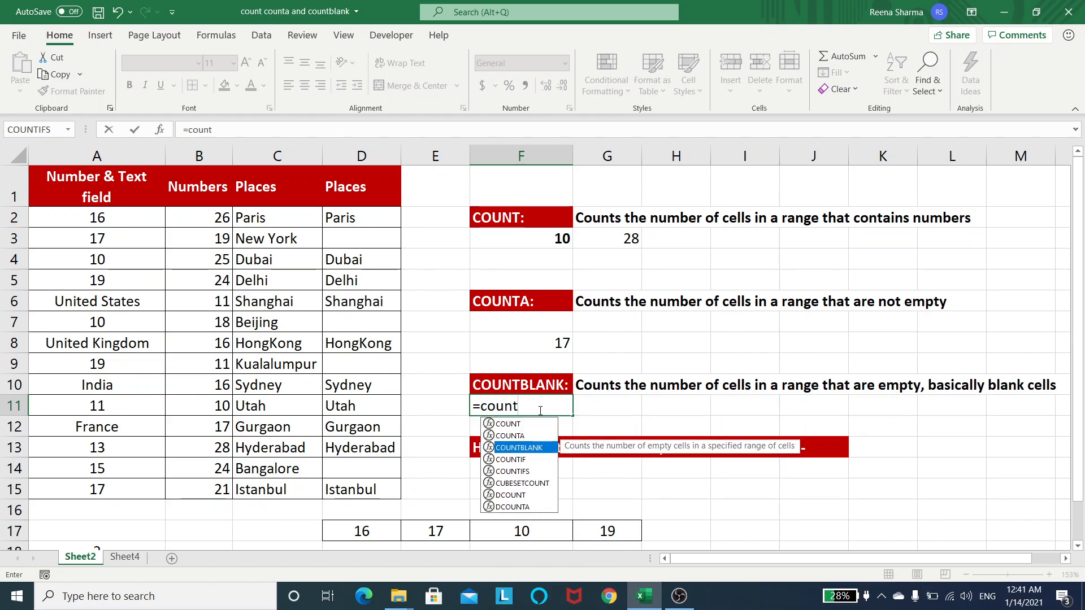
{"action": "key", "text": "Tab"}
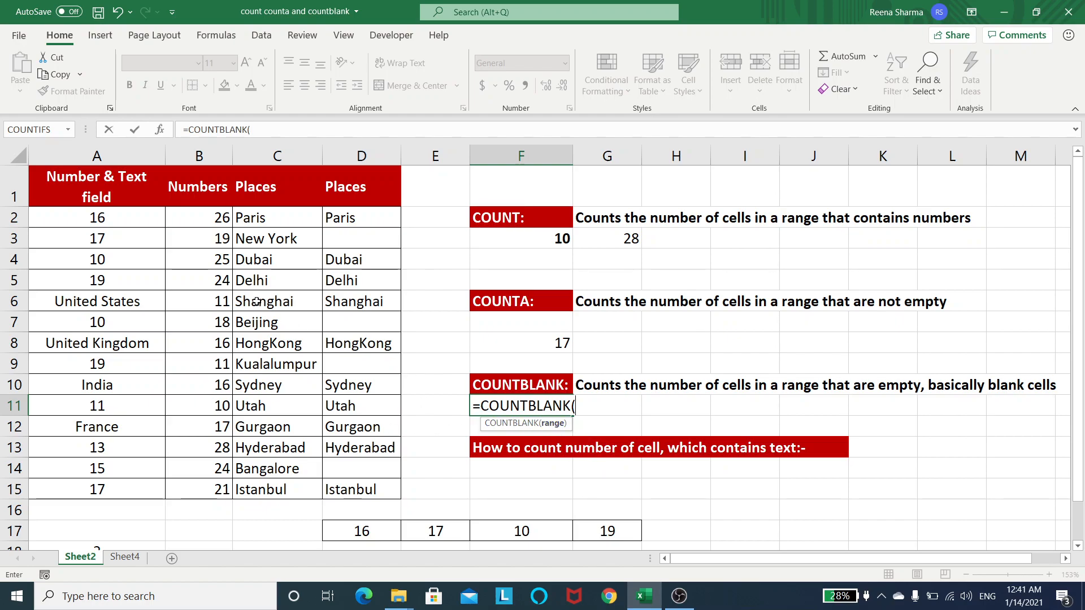
{"action": "left_click_drag", "start_coordinate": [343, 220], "coordinate": [342, 479]}
{"action": "type", "text": ")"}
{"action": "key", "text": "Return"}
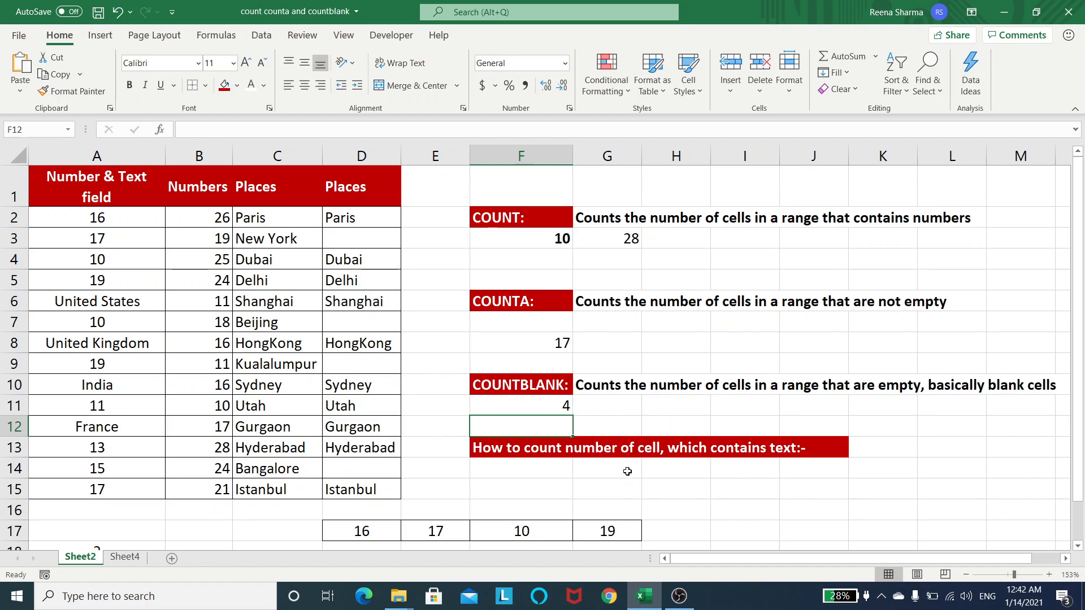
Check the COUNTBLANK result by selecting D2:D15 and picking out the blank cells D3, D7, D9 and D14.
{"action": "left_click", "coordinate": [556, 407]}
{"action": "left_click_drag", "start_coordinate": [351, 221], "coordinate": [354, 489]}
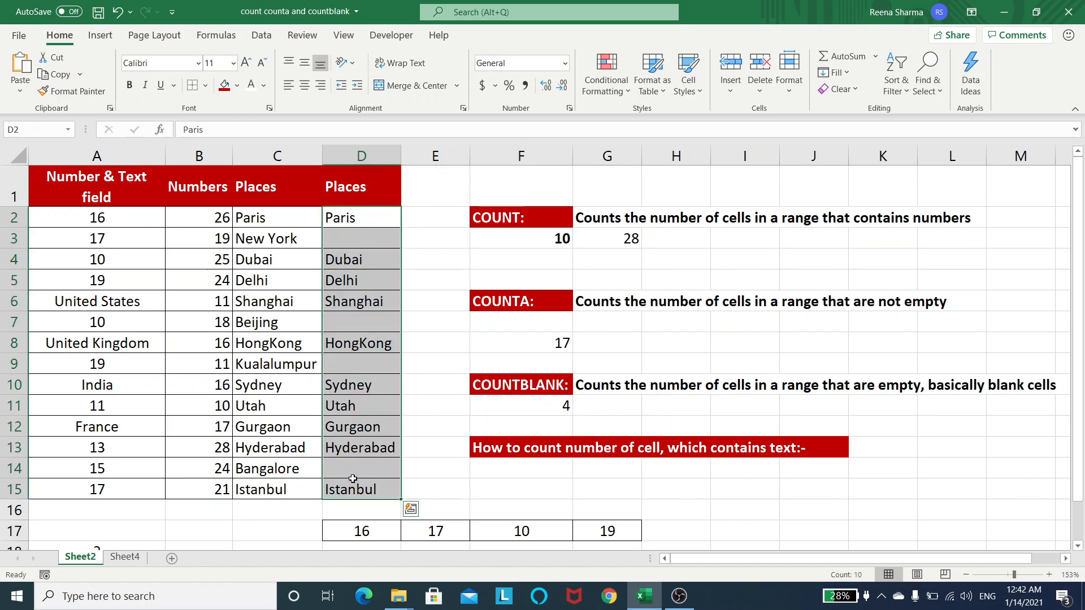
{"action": "left_click", "coordinate": [376, 285]}
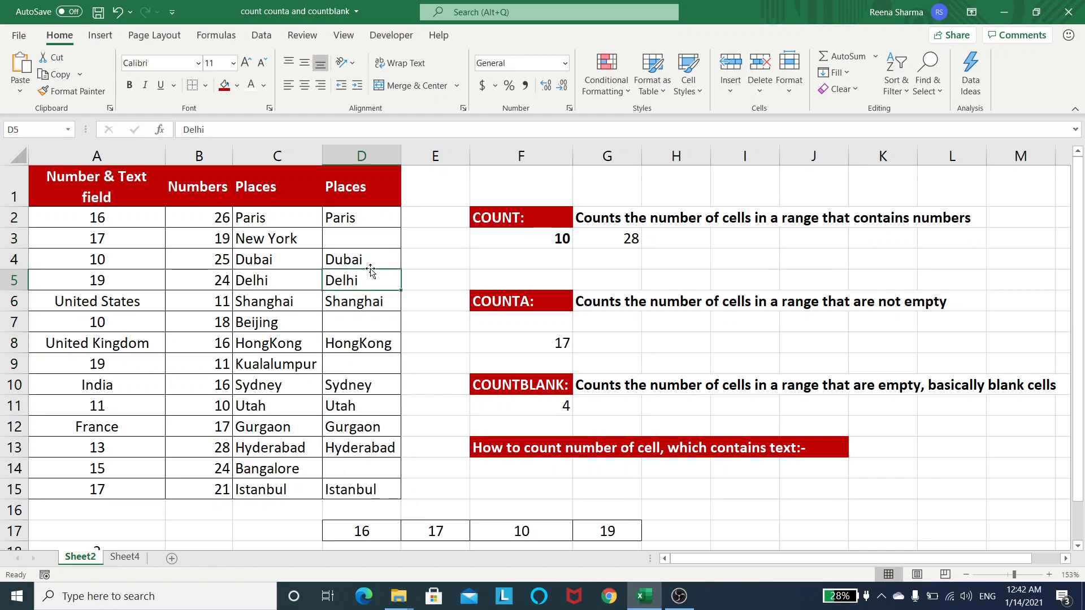
{"action": "left_click", "coordinate": [364, 240], "text": "ctrl"}
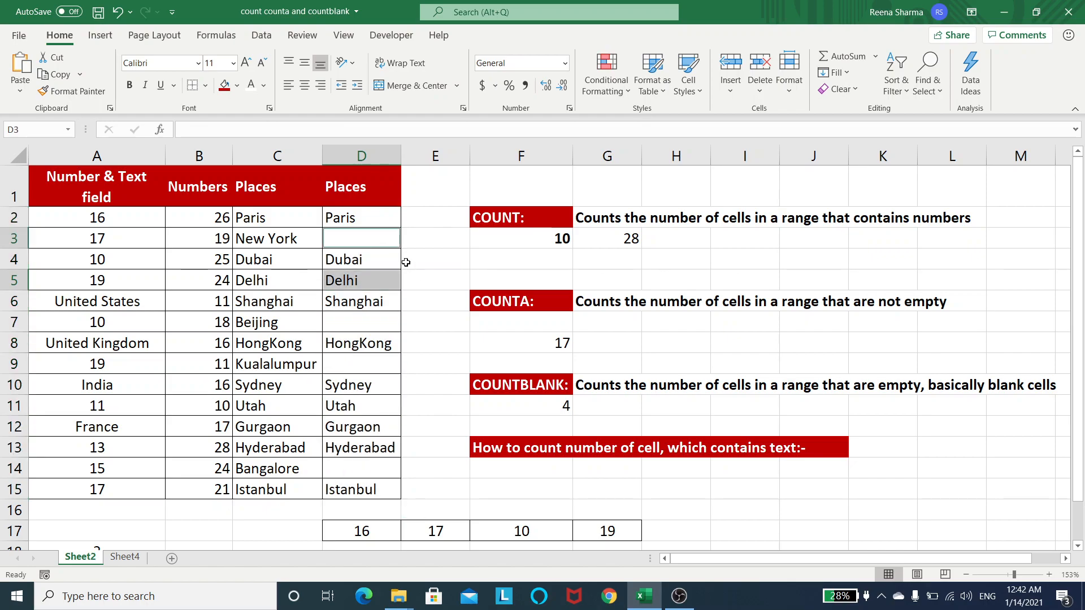
{"action": "left_click", "coordinate": [380, 239]}
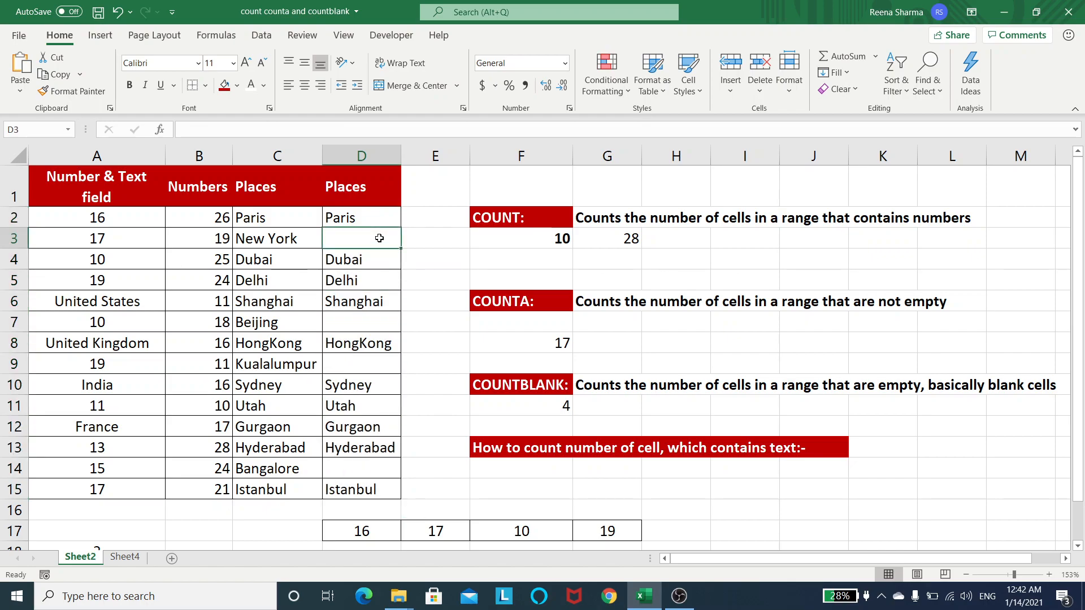
{"action": "left_click", "coordinate": [368, 318], "text": "ctrl"}
{"action": "left_click", "coordinate": [365, 371], "text": "ctrl"}
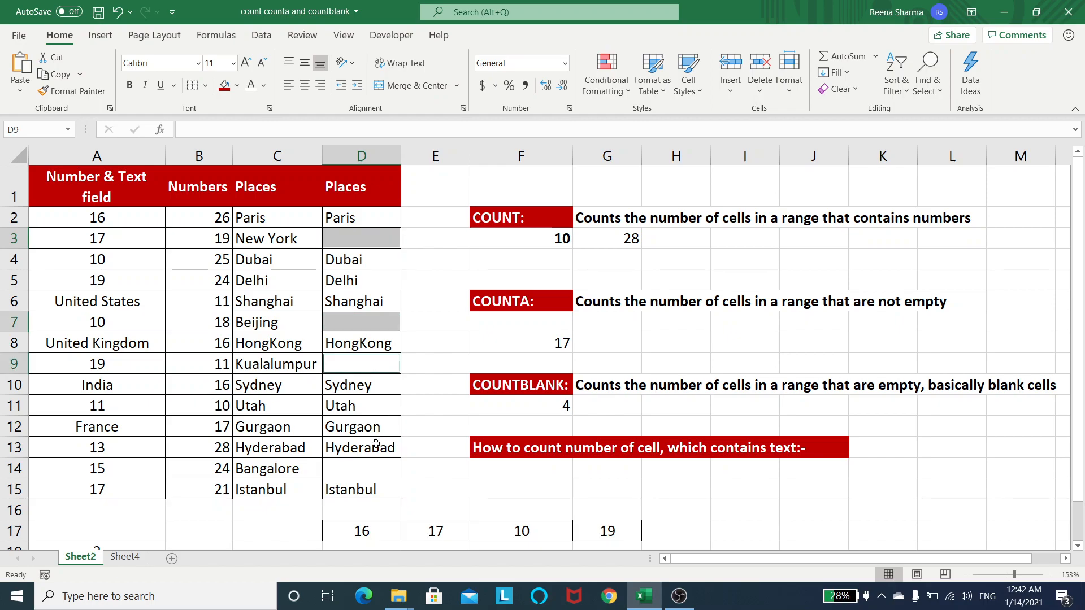
{"action": "left_click", "coordinate": [375, 472], "text": "ctrl"}
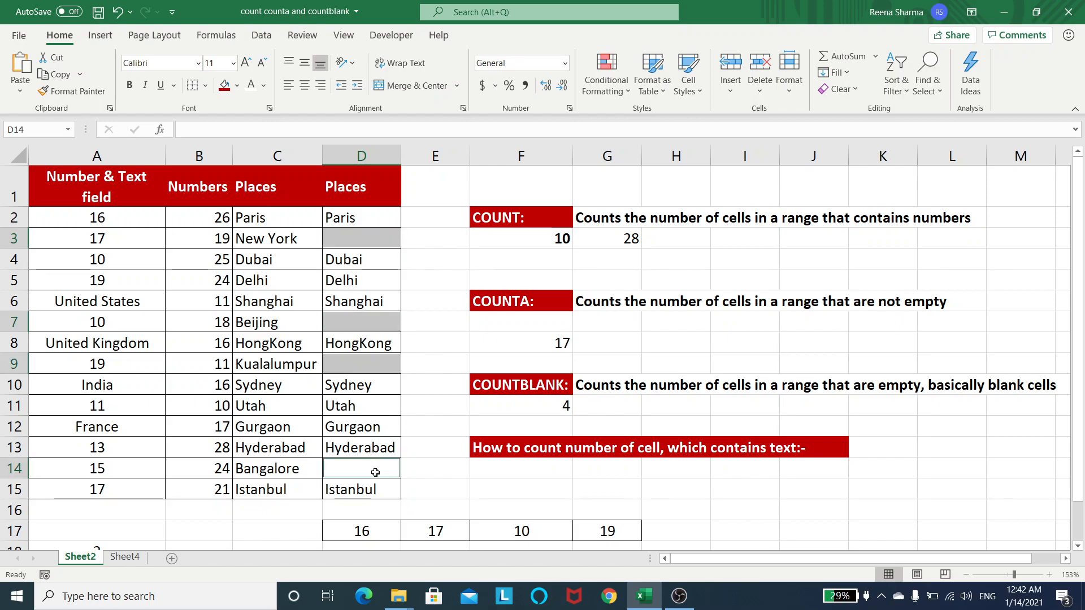
Review the heading about counting text cells in F13 and the COUNTA and COUNT headings in F6 and F2.
{"action": "left_click", "coordinate": [568, 486]}
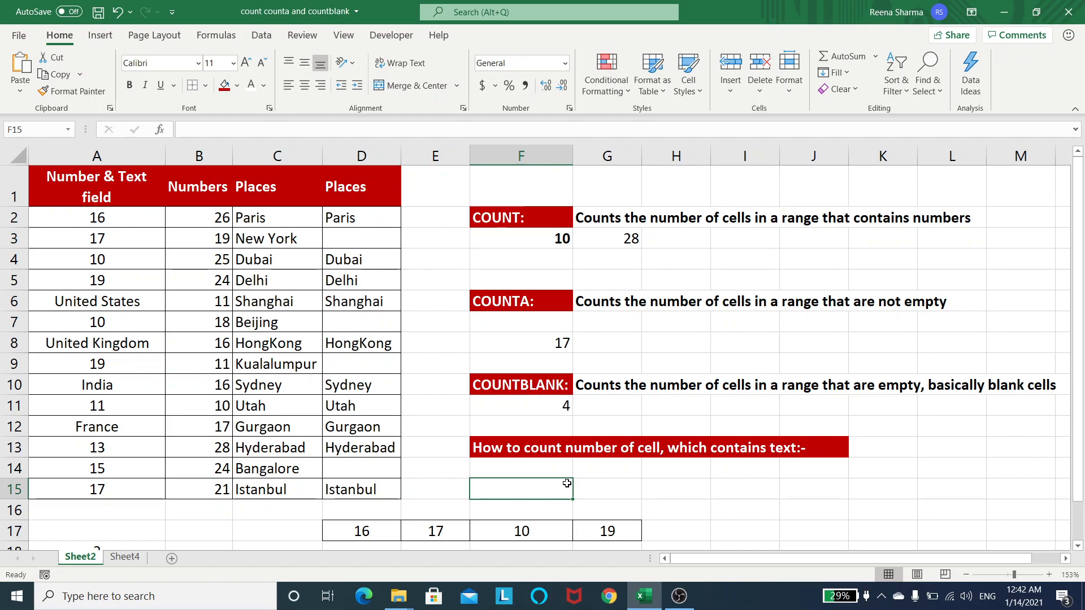
{"action": "left_click", "coordinate": [501, 451]}
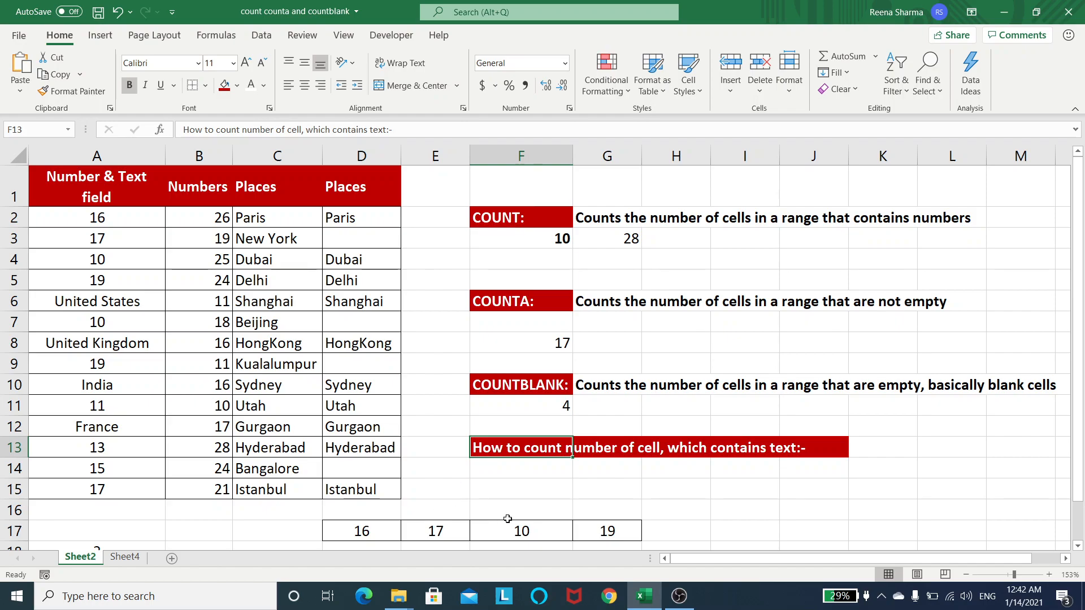
{"action": "left_click", "coordinate": [498, 485]}
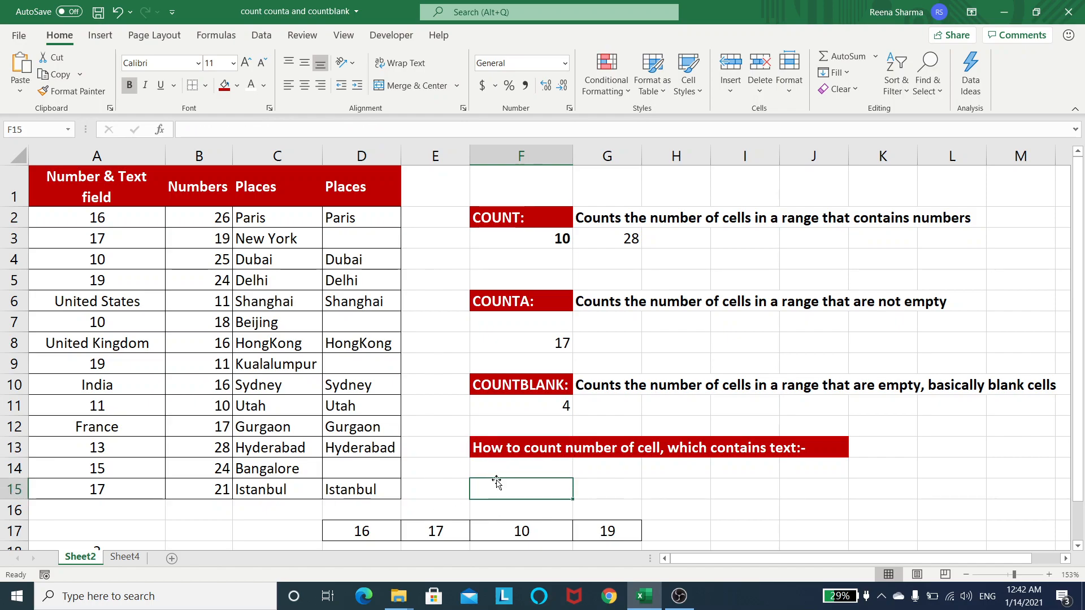
{"action": "left_click", "coordinate": [506, 304]}
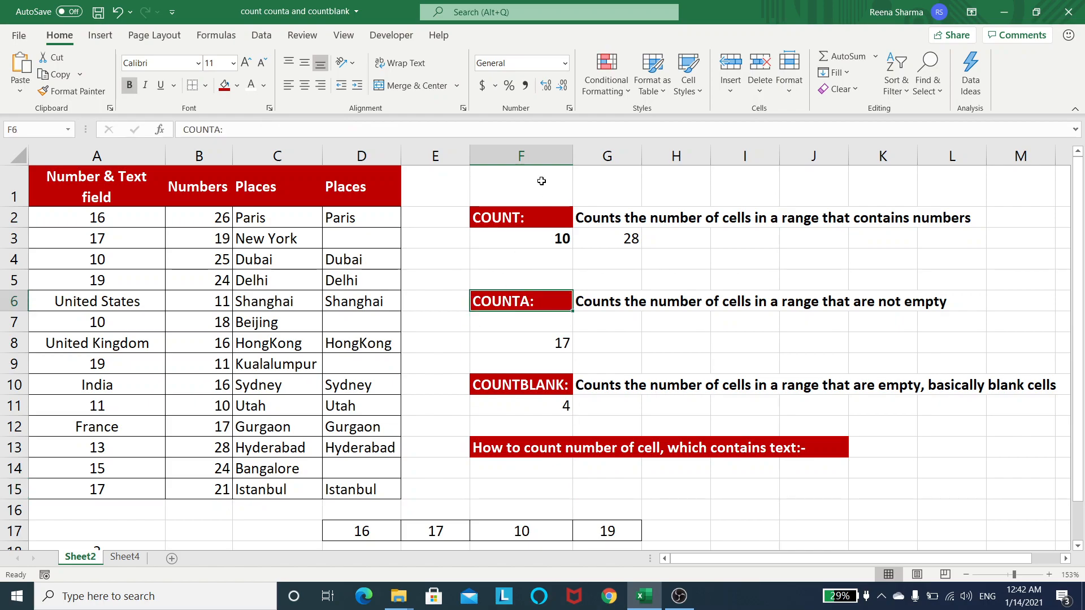
{"action": "left_click", "coordinate": [528, 214]}
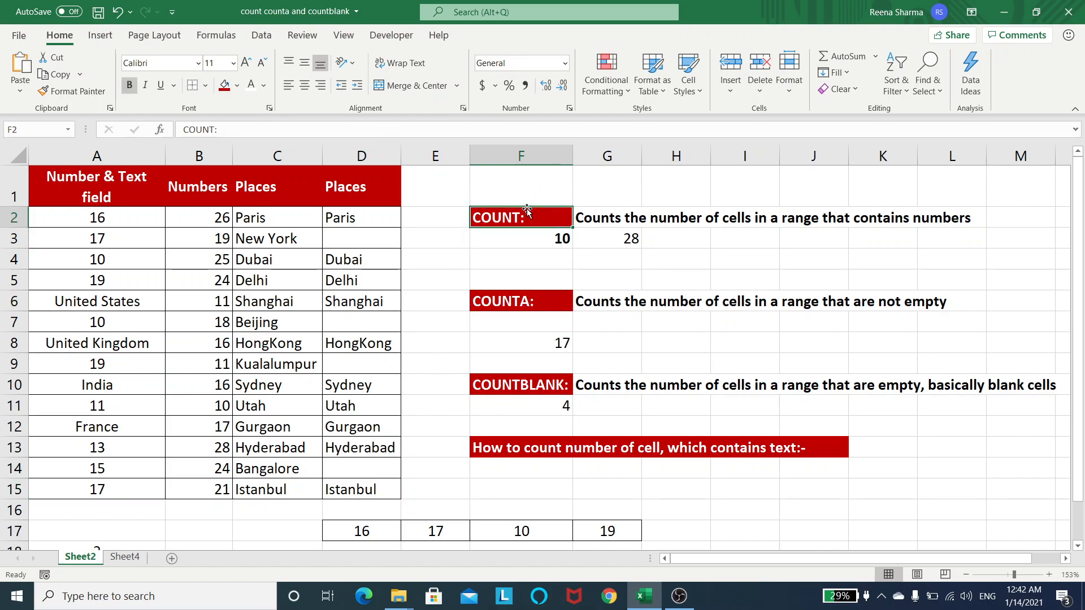
Enter the formula =COUNTA(A2:A15)-COUNT(A2:A15) in F15 to count the cells that contain text.
{"action": "left_click", "coordinate": [516, 492]}
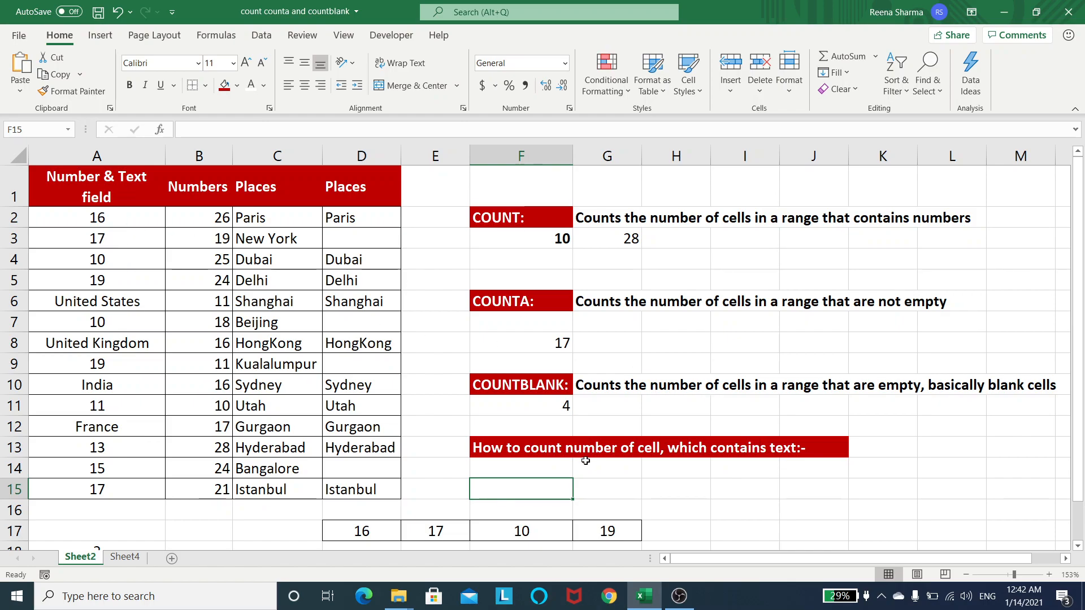
{"action": "type", "text": "=c"}
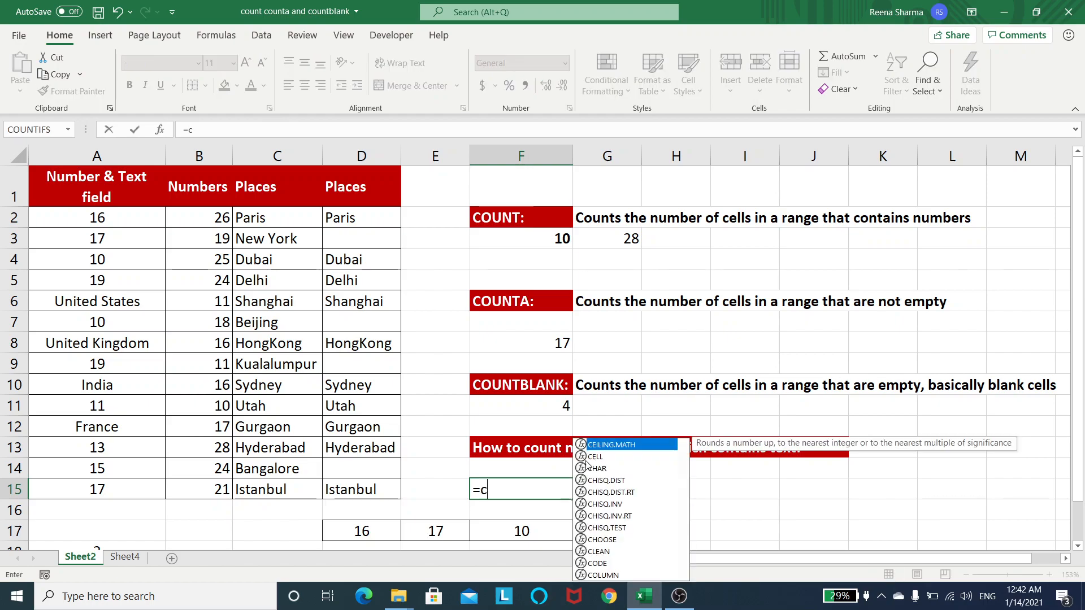
{"action": "type", "text": "ount"}
{"action": "key", "text": "Down"}
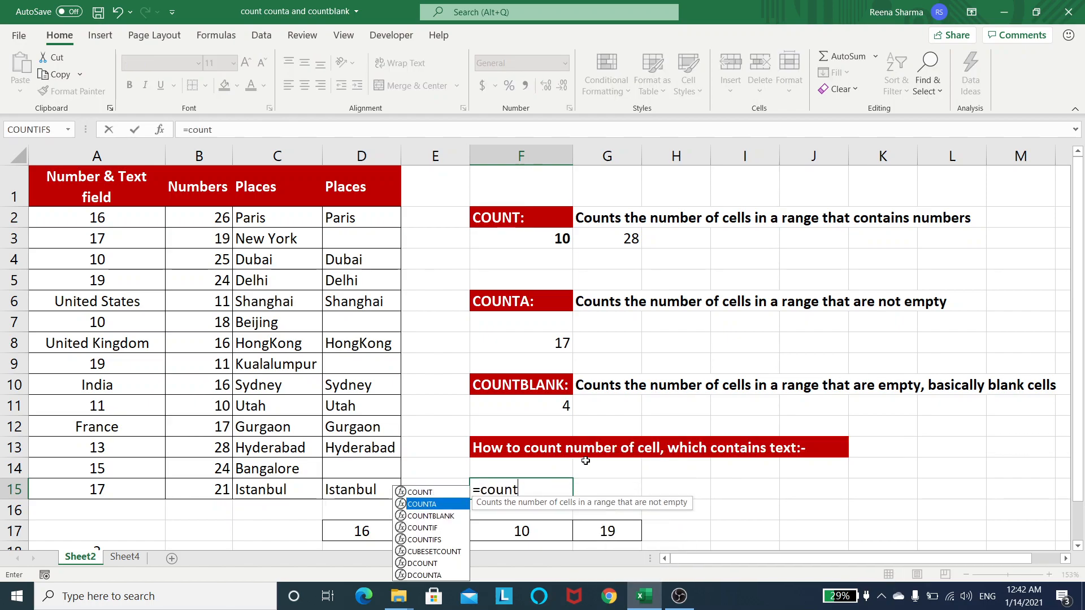
{"action": "key", "text": "Tab"}
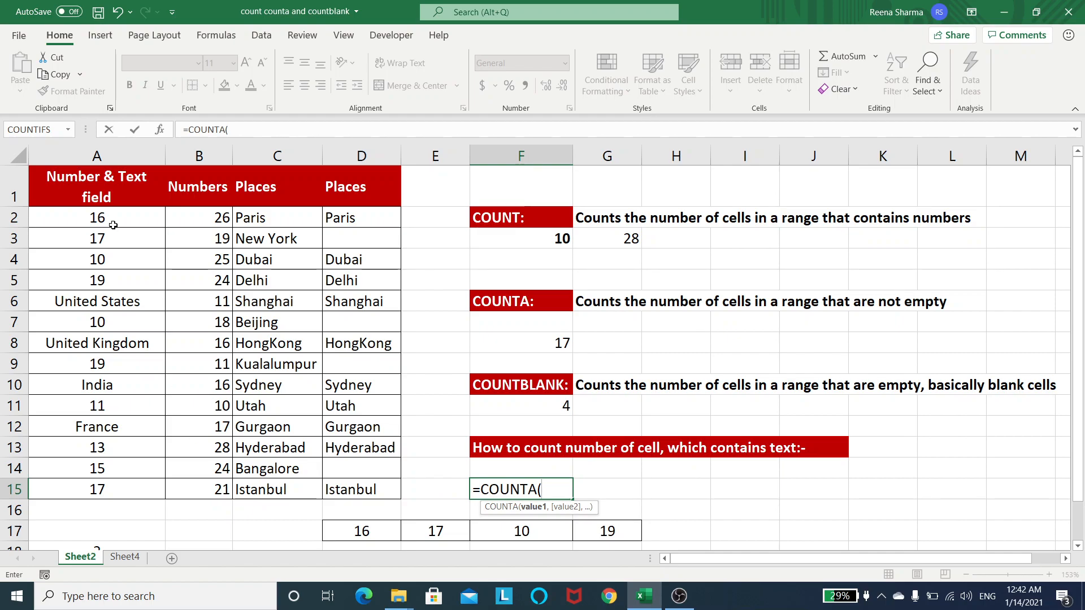
{"action": "left_click_drag", "start_coordinate": [110, 219], "coordinate": [92, 492]}
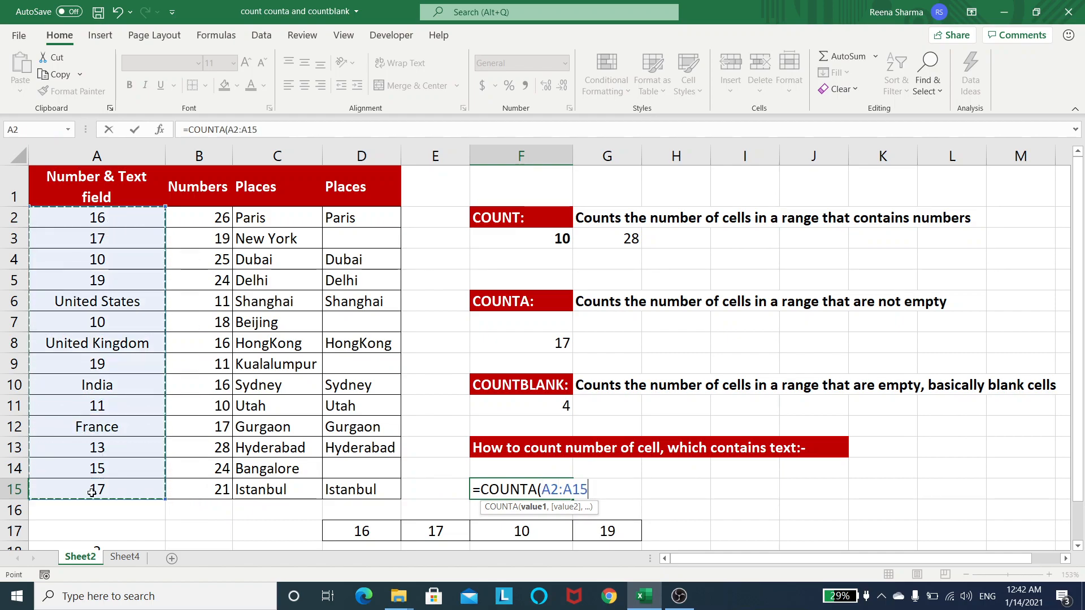
{"action": "type", "text": ")-"}
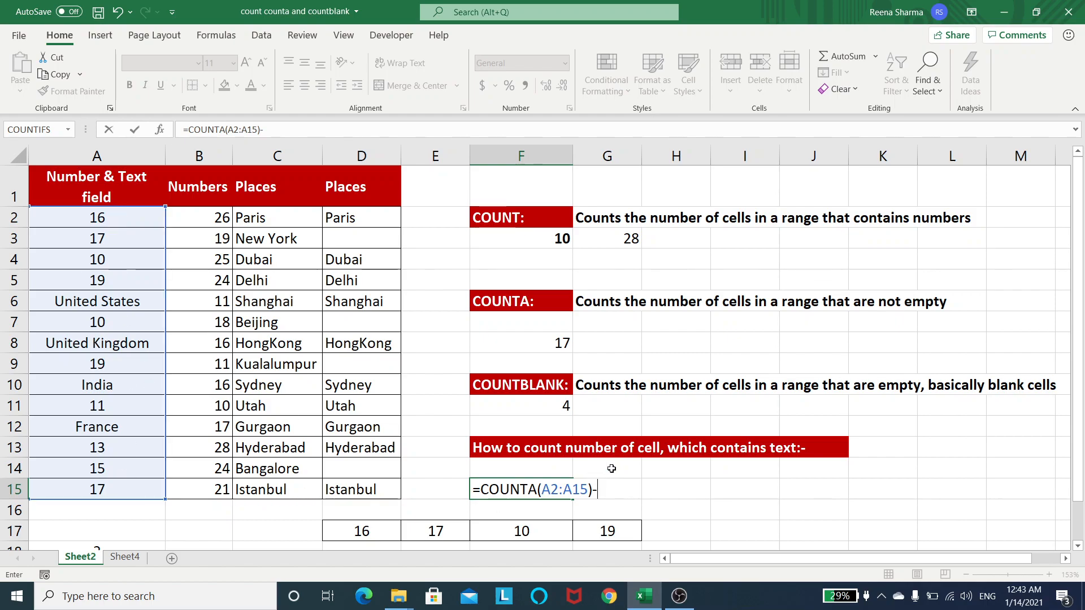
{"action": "type", "text": "co"}
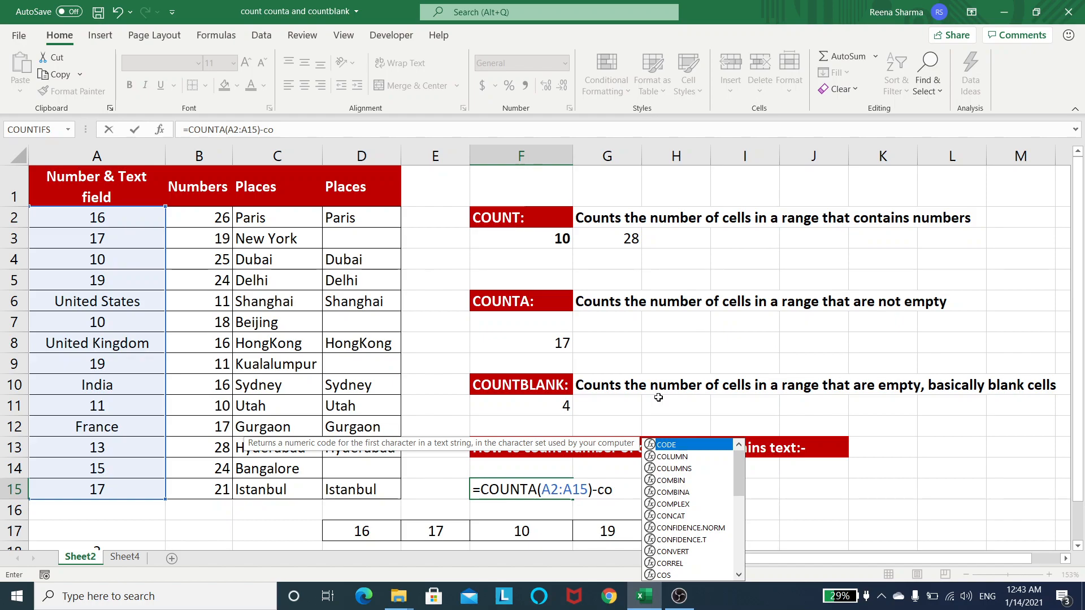
{"action": "type", "text": "unt"}
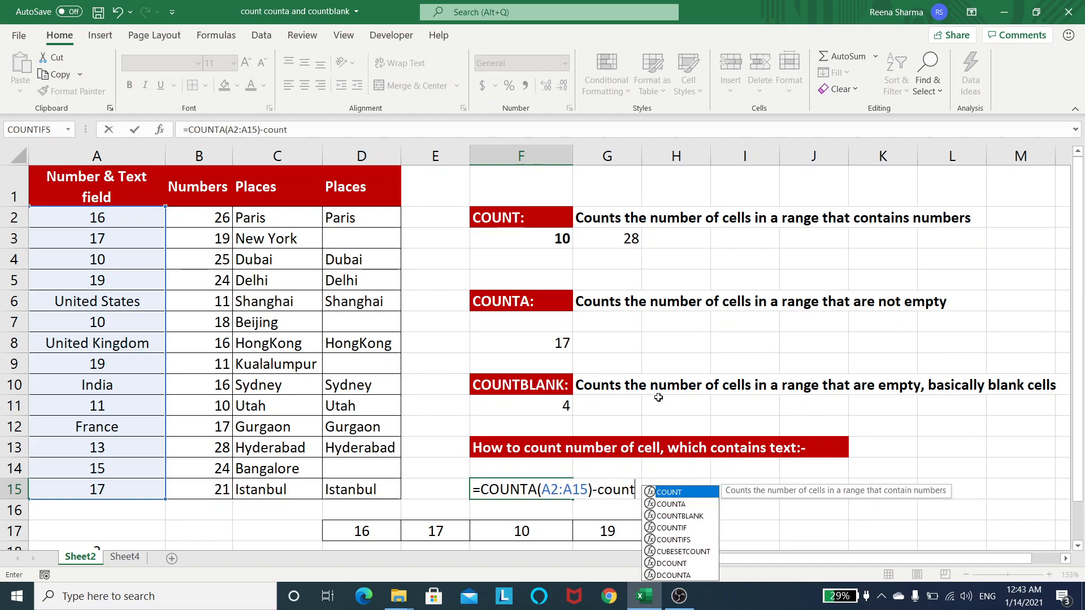
{"action": "key", "text": "Tab"}
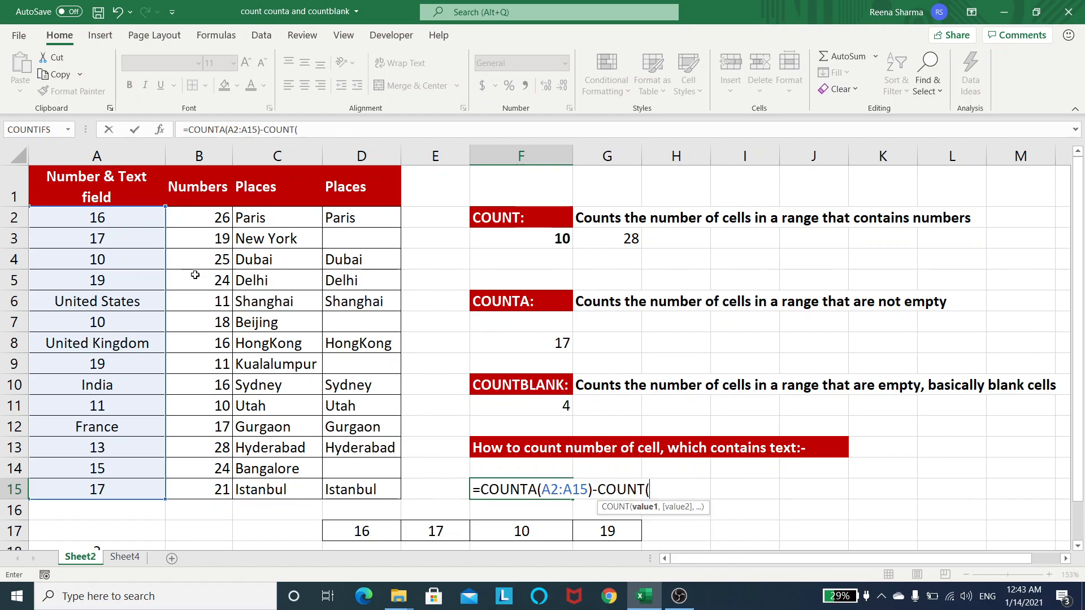
{"action": "left_click_drag", "start_coordinate": [121, 217], "coordinate": [71, 483]}
{"action": "type", "text": ")"}
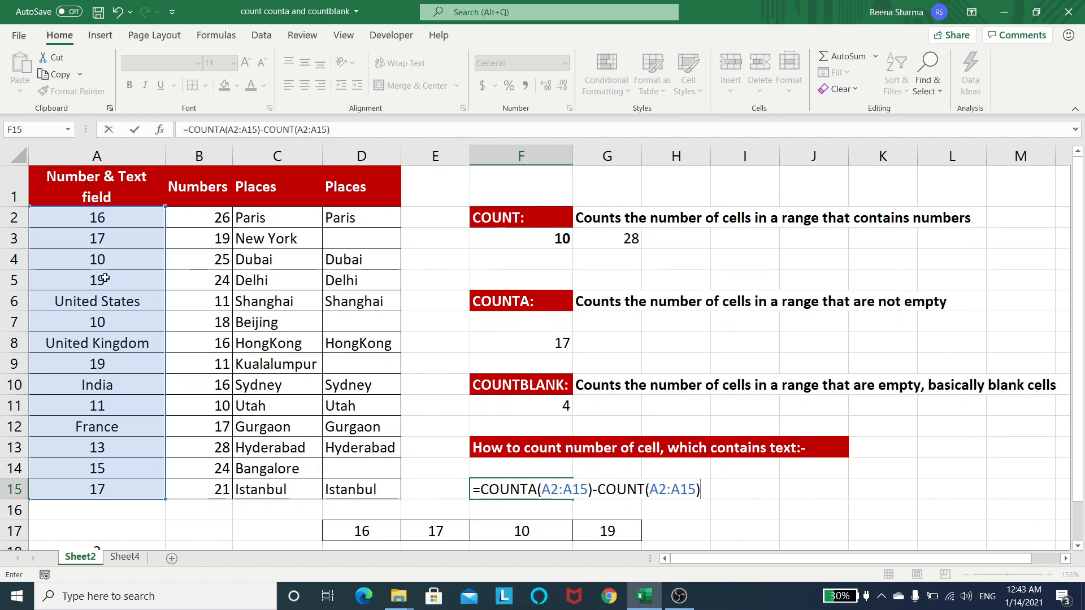
{"action": "key", "text": "Return"}
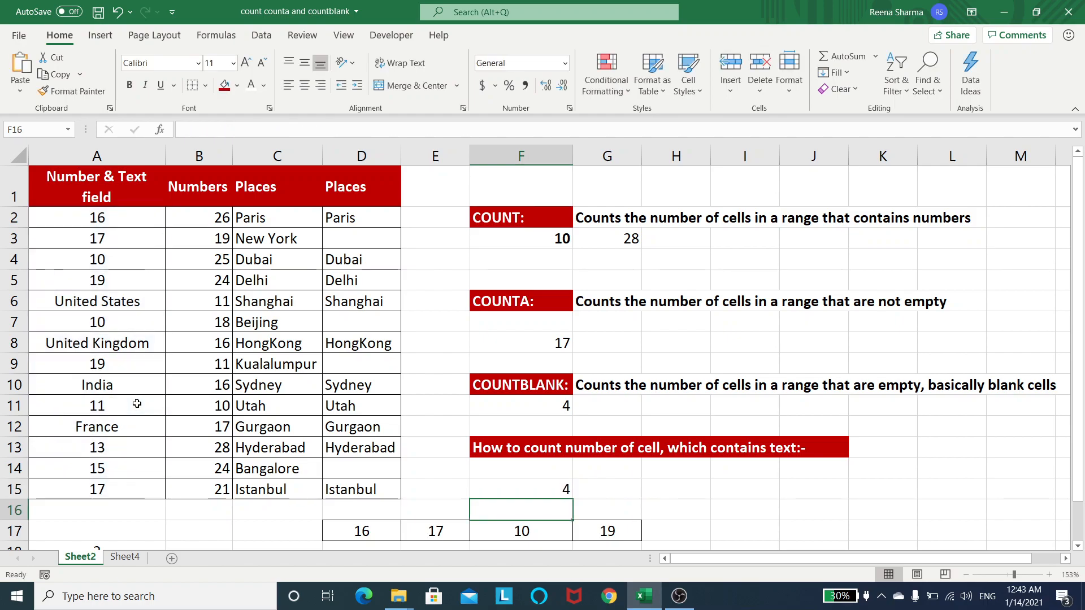
Check the text-cell count by selecting the source range A2:A15 and the formula cell F15.
{"action": "left_click", "coordinate": [102, 217]}
{"action": "left_click_drag", "start_coordinate": [101, 218], "coordinate": [85, 486]}
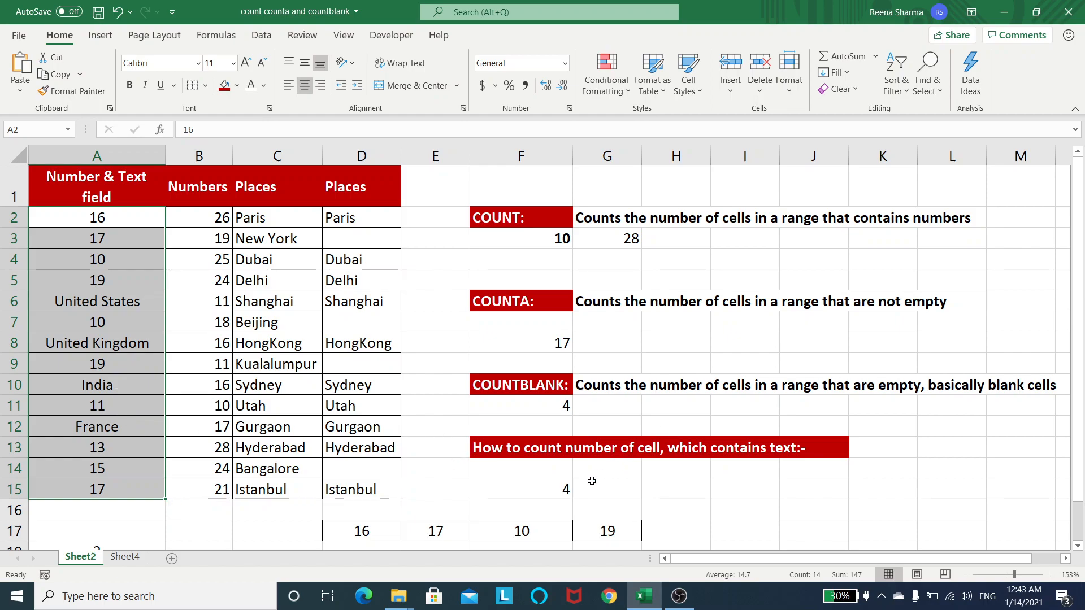
{"action": "left_click", "coordinate": [556, 490]}
Enter the note "counta-count" in H15 beside the text-cell count.
{"action": "left_click", "coordinate": [666, 487]}
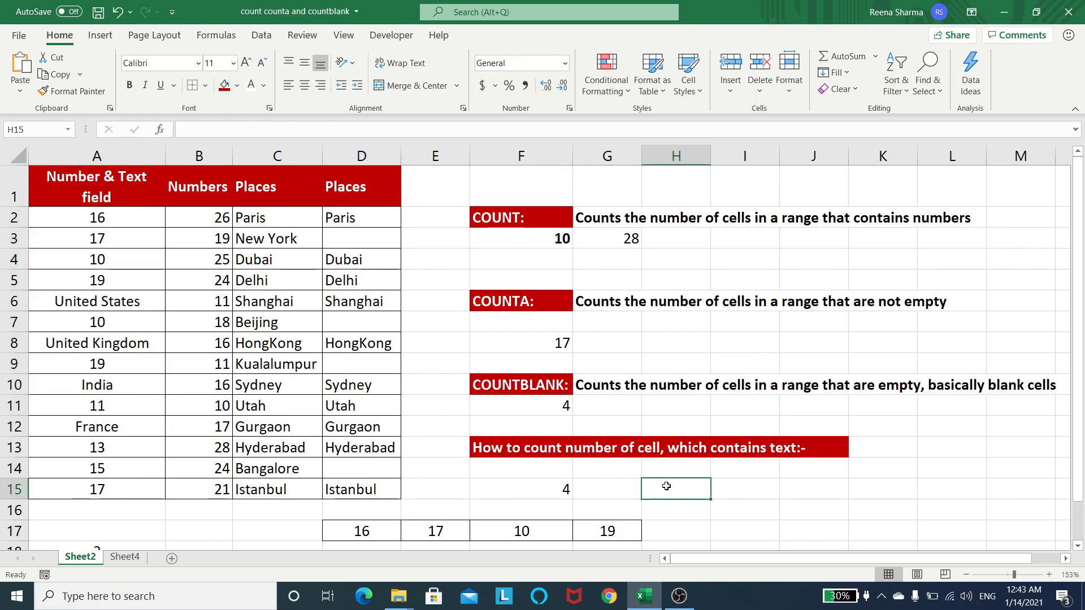
{"action": "type", "text": "counta-count"}
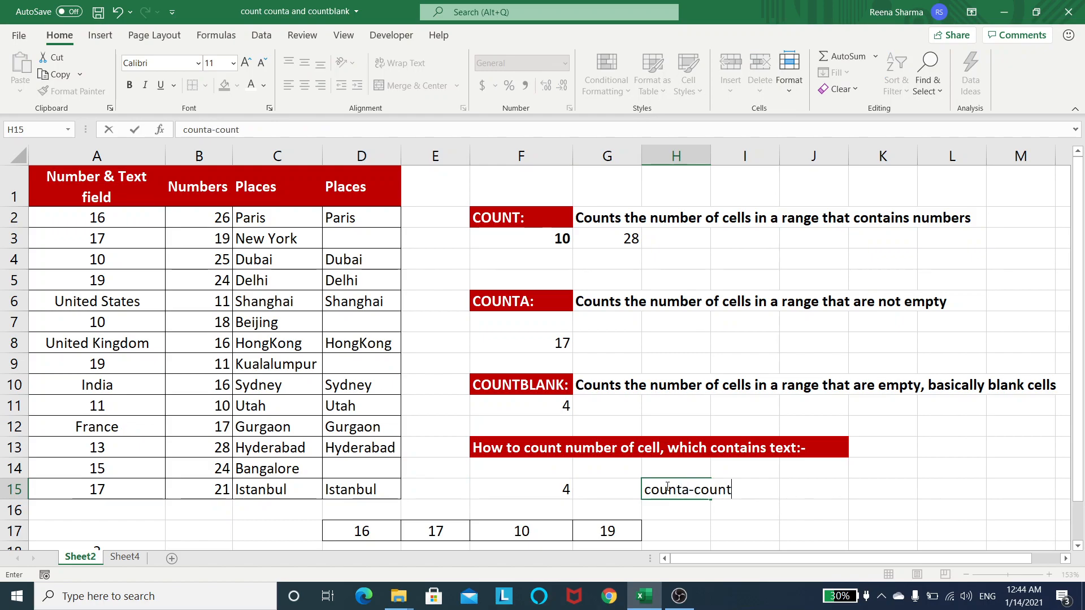
{"action": "key", "text": "Return"}
{"action": "left_click", "coordinate": [700, 494]}
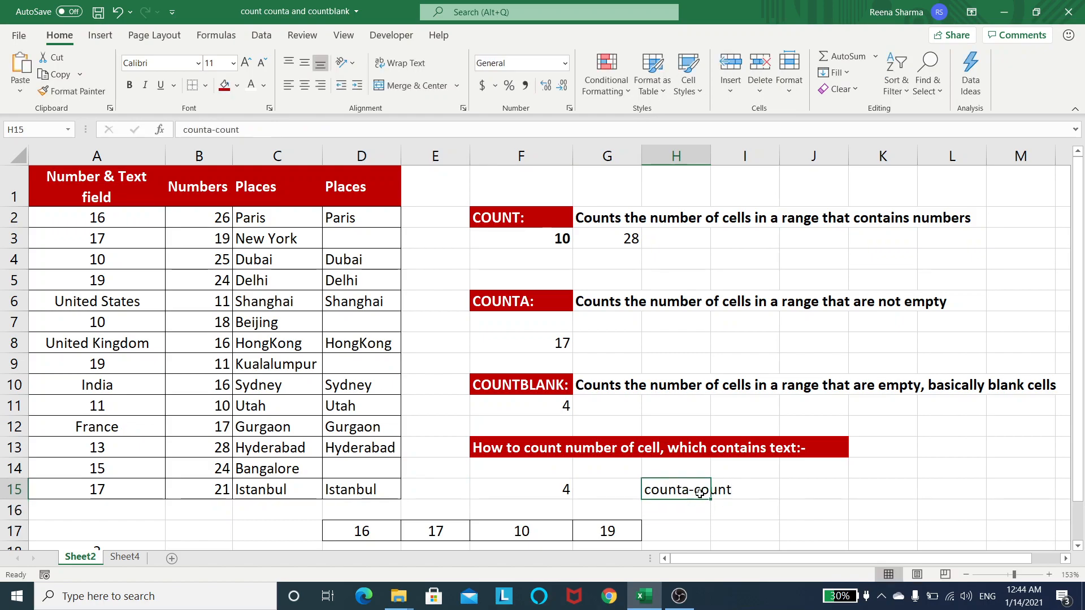
{"action": "left_click", "coordinate": [776, 504]}
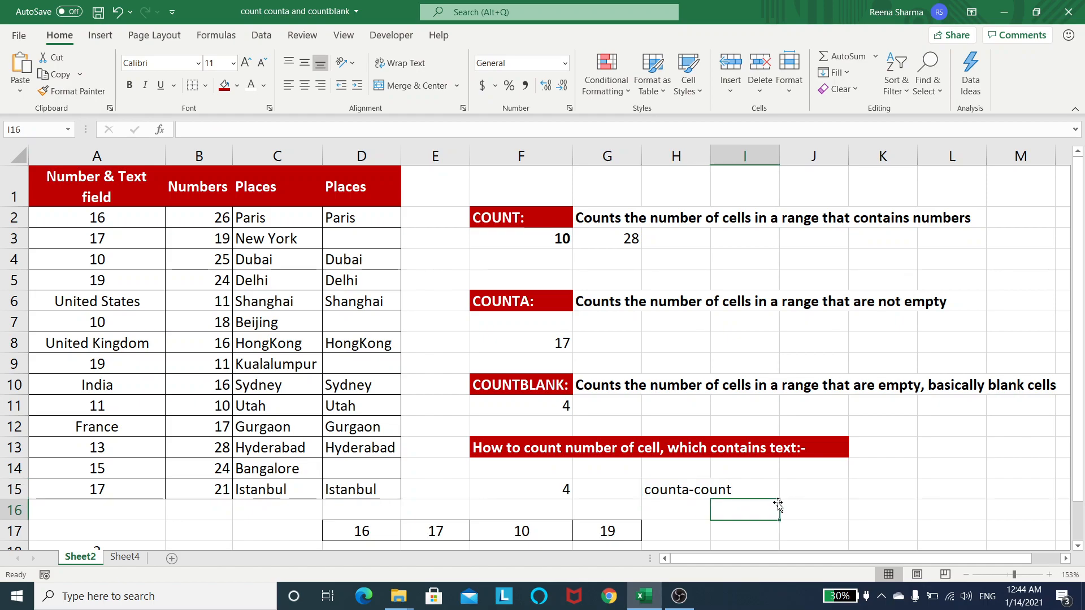